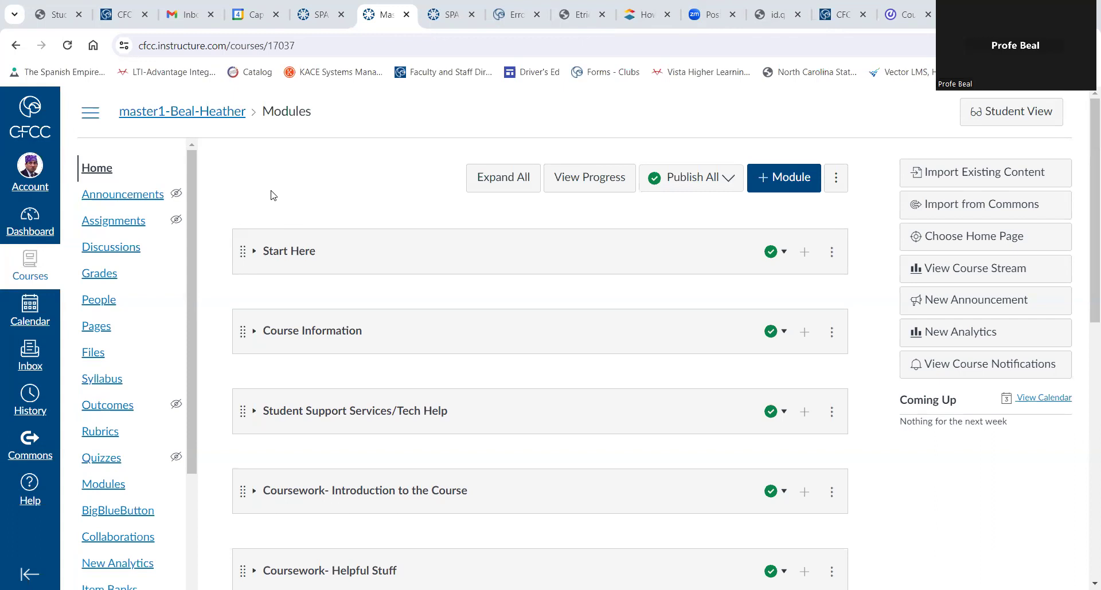
# - Enable the Default to New Quizzes feature option in the course settings
pyautogui.scroll(-4, 114, 246)
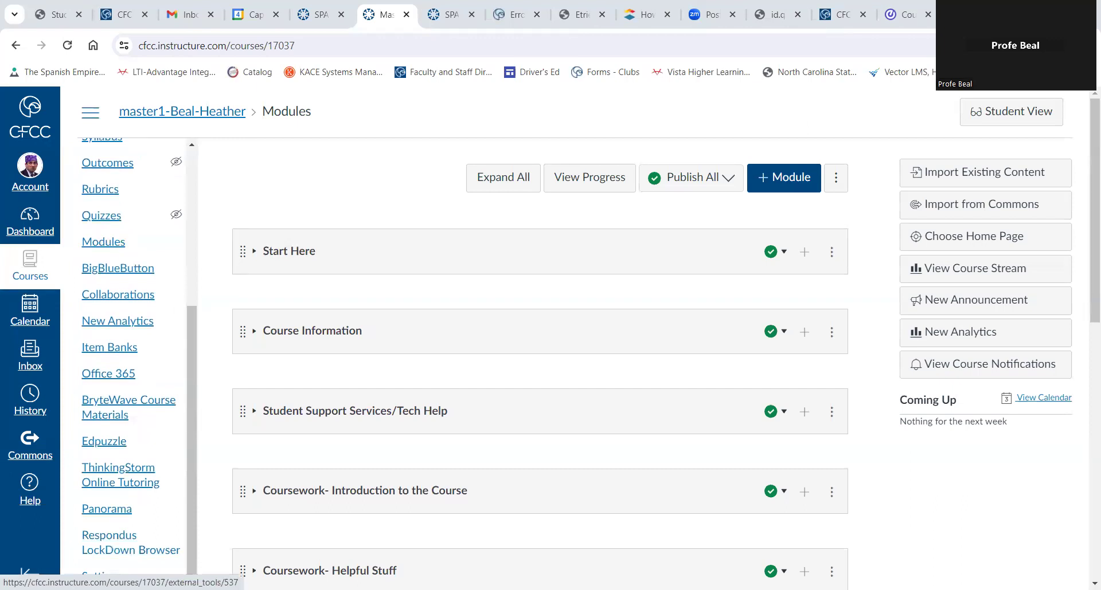
pyautogui.click(97, 575)
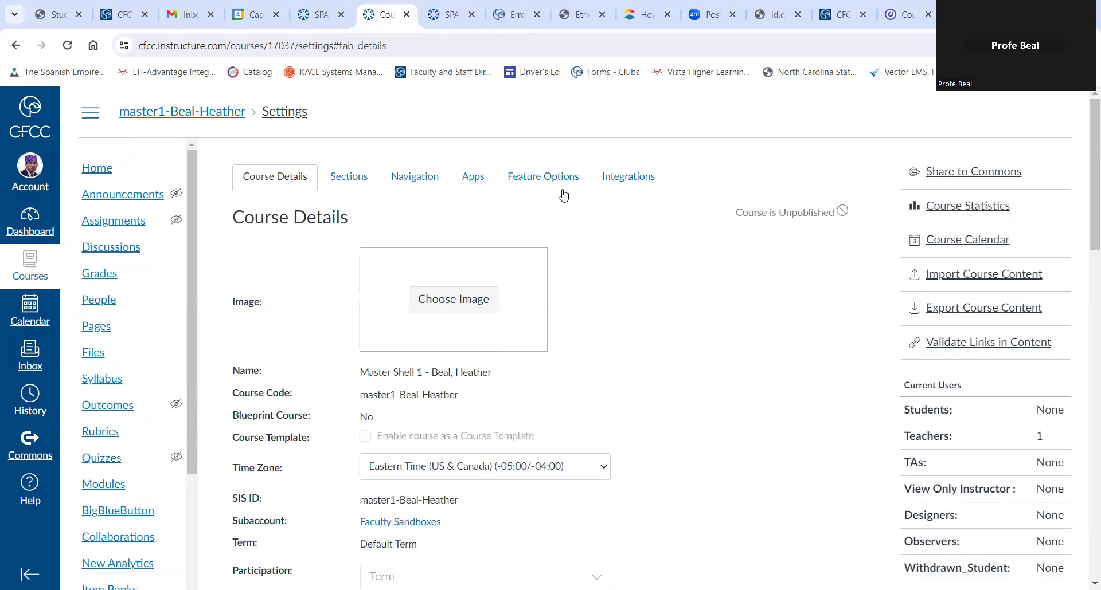
pyautogui.click(553, 183)
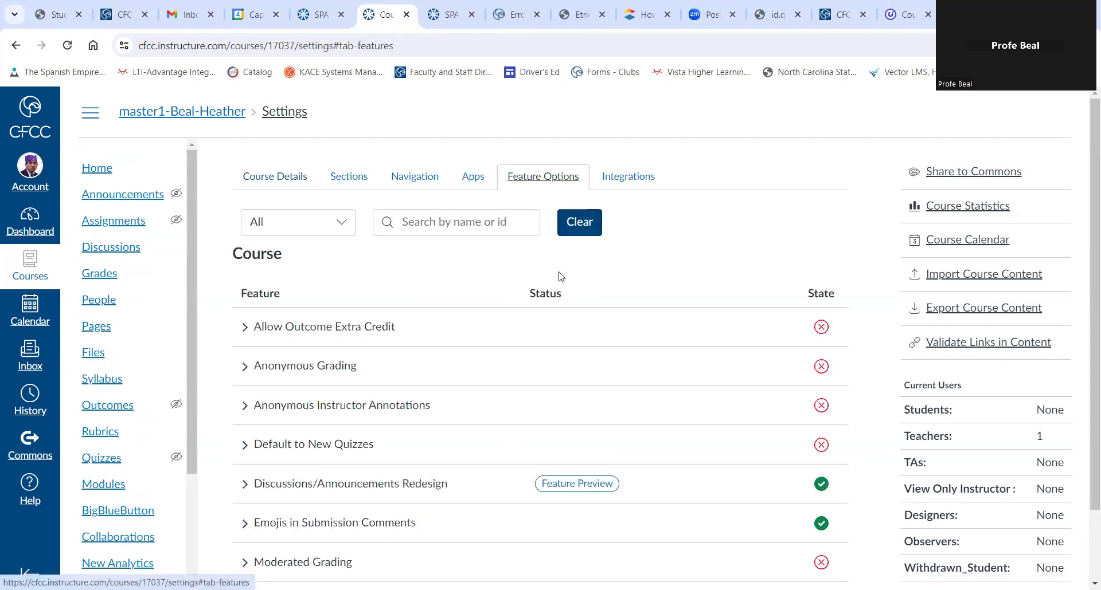
pyautogui.scroll(-1, 561, 277)
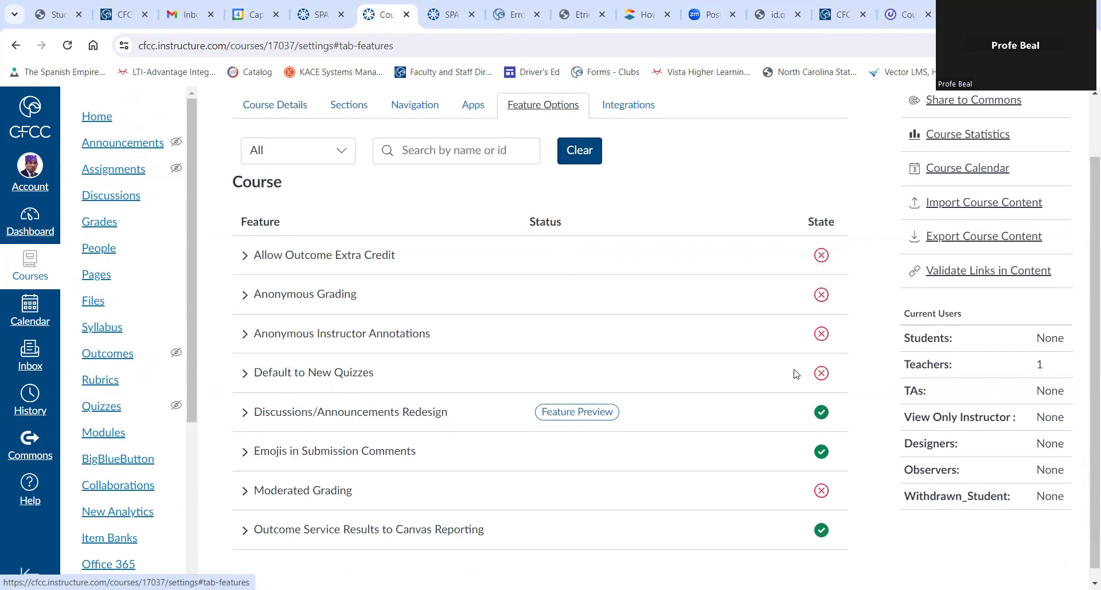
pyautogui.click(823, 380)
pyautogui.click(820, 407)
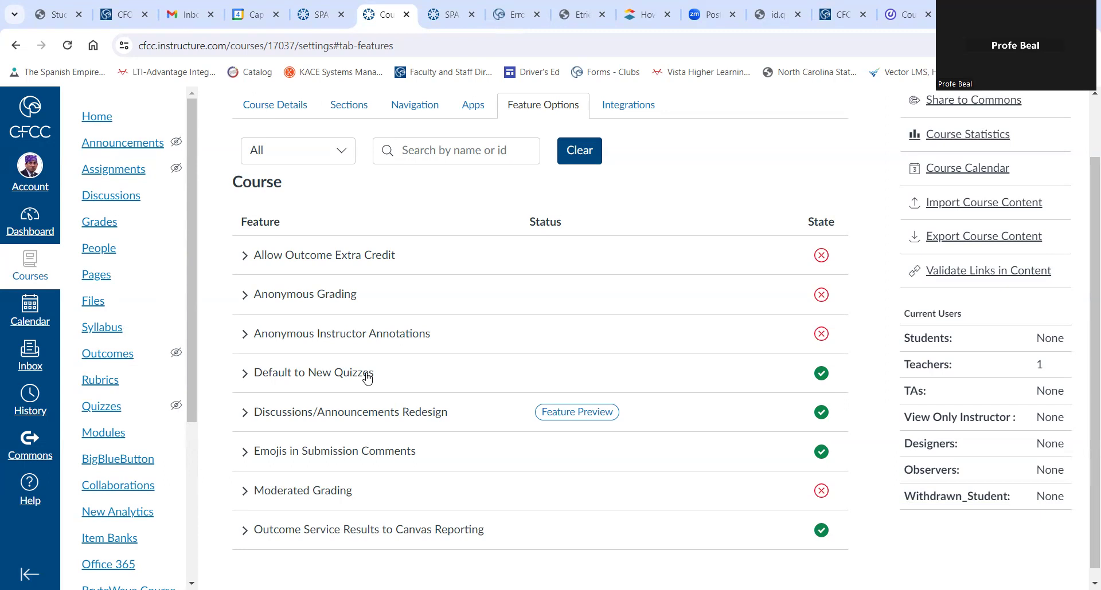
# - Create a new quiz in the course's quiz list and name it Vocab 6
pyautogui.scroll(2, 369, 356)
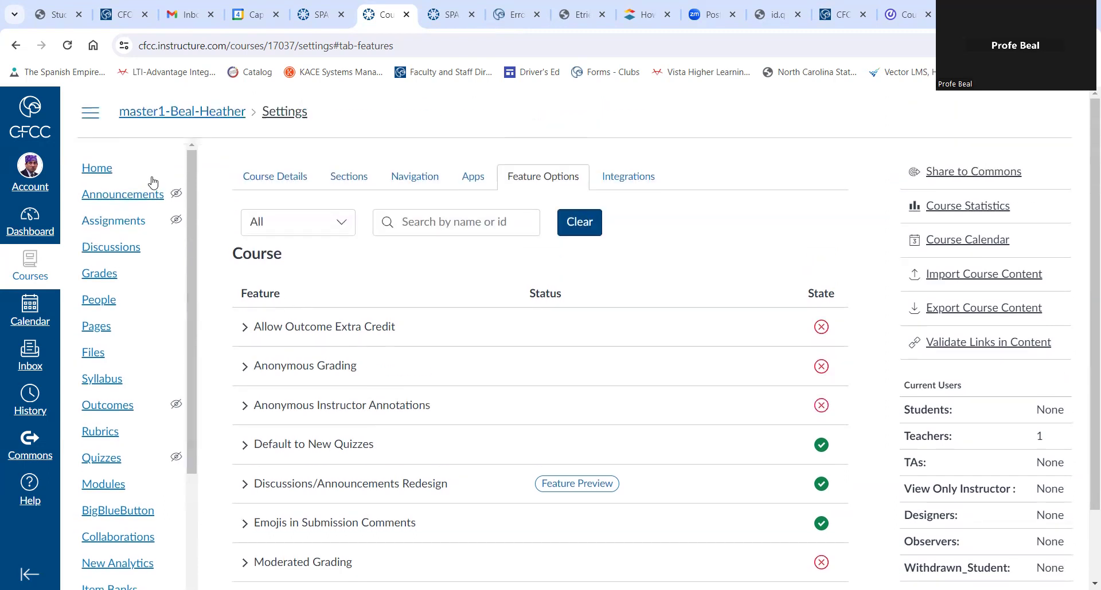
pyautogui.click(104, 461)
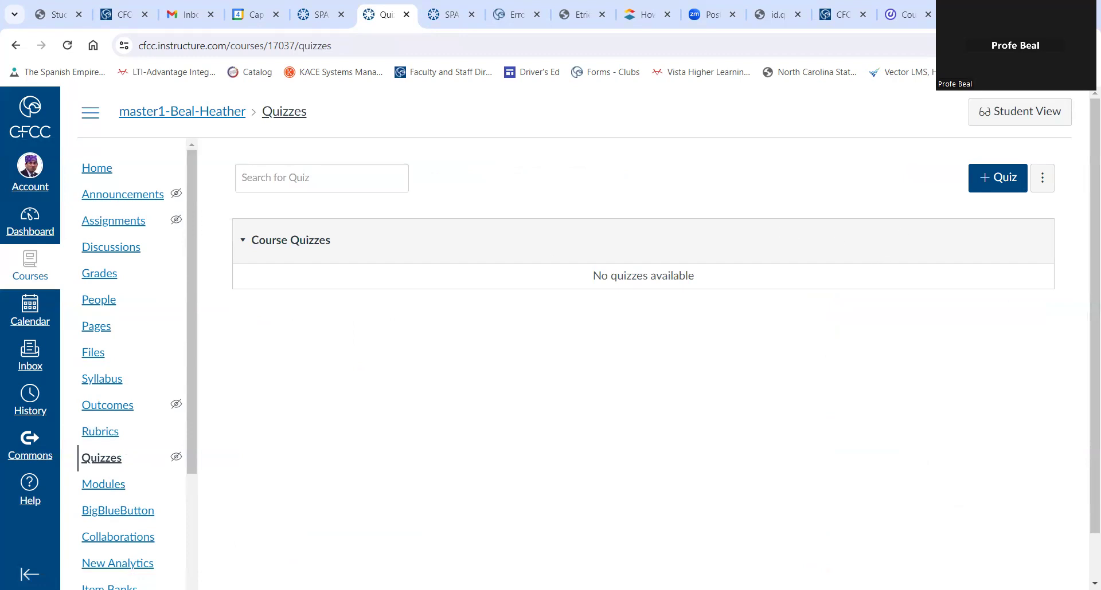
pyautogui.click(992, 188)
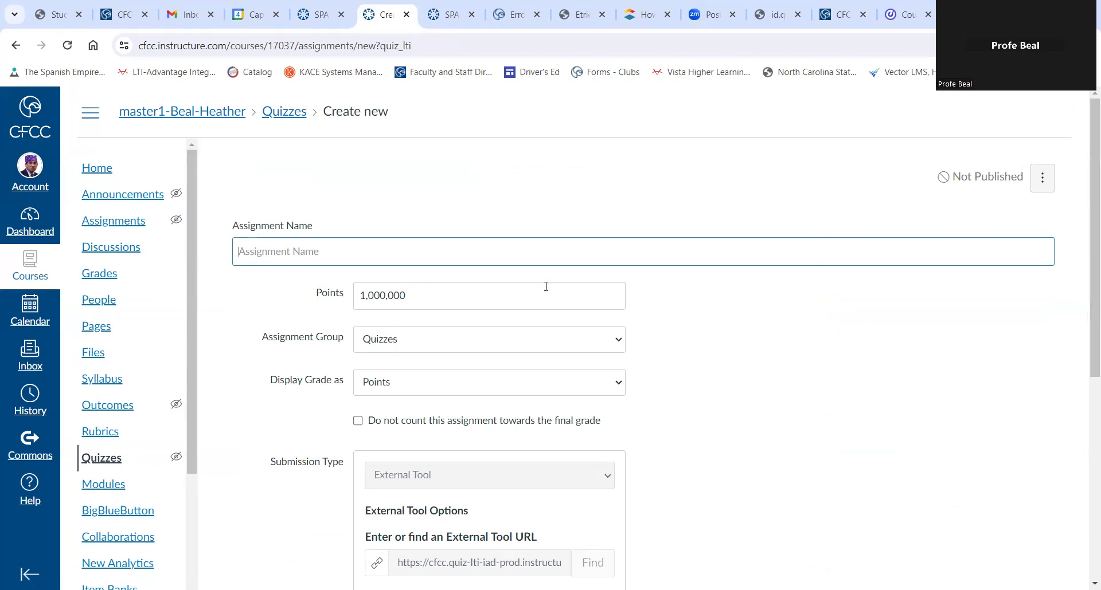
pyautogui.scroll(-3, 546, 287)
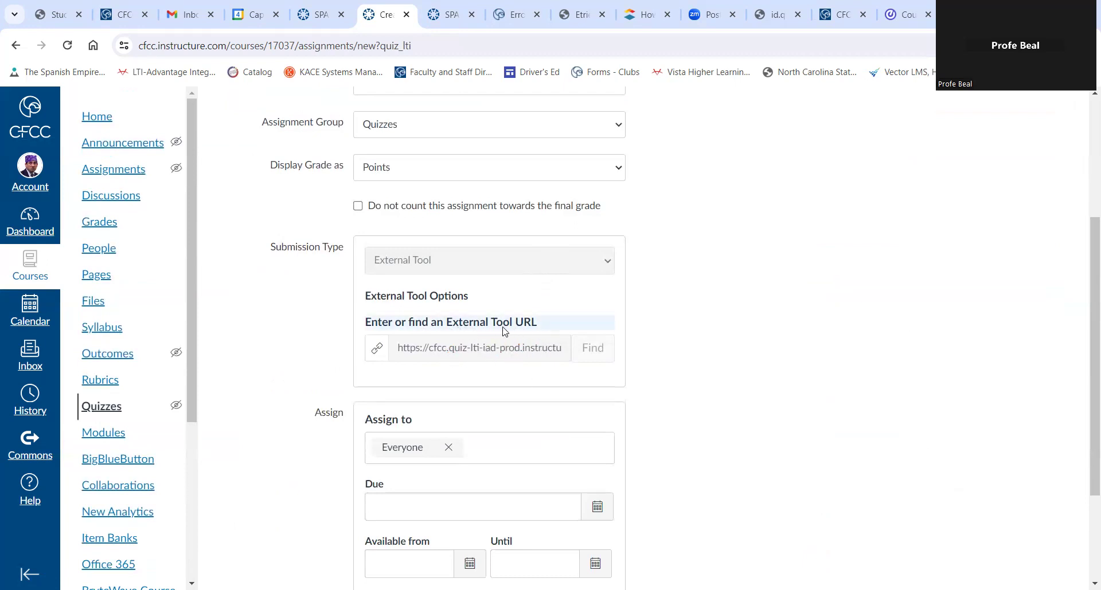
pyautogui.scroll(4, 697, 281)
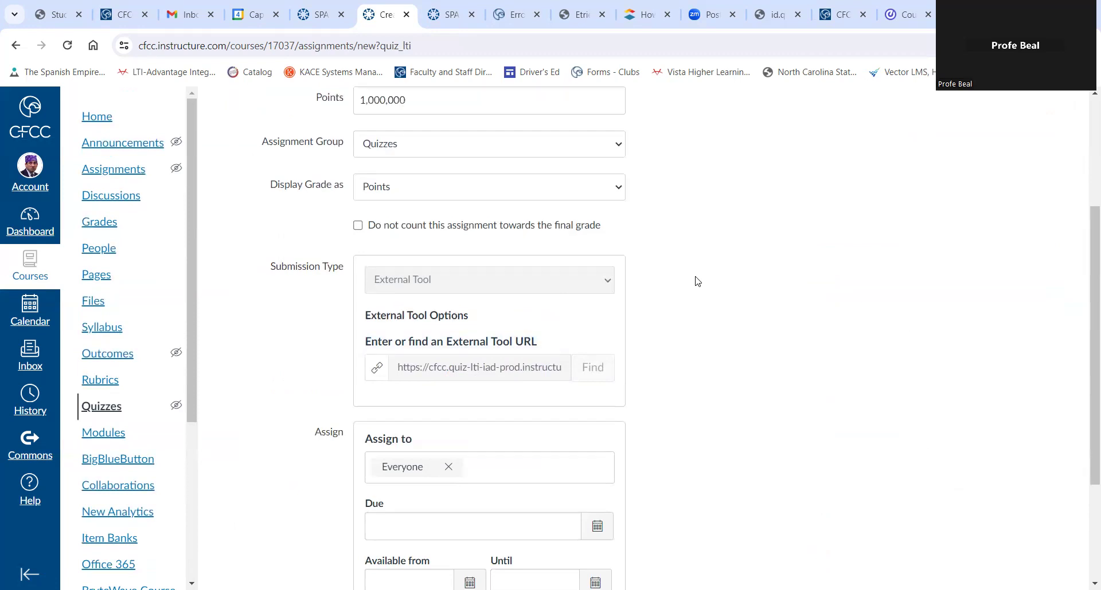
pyautogui.scroll(-4, 697, 281)
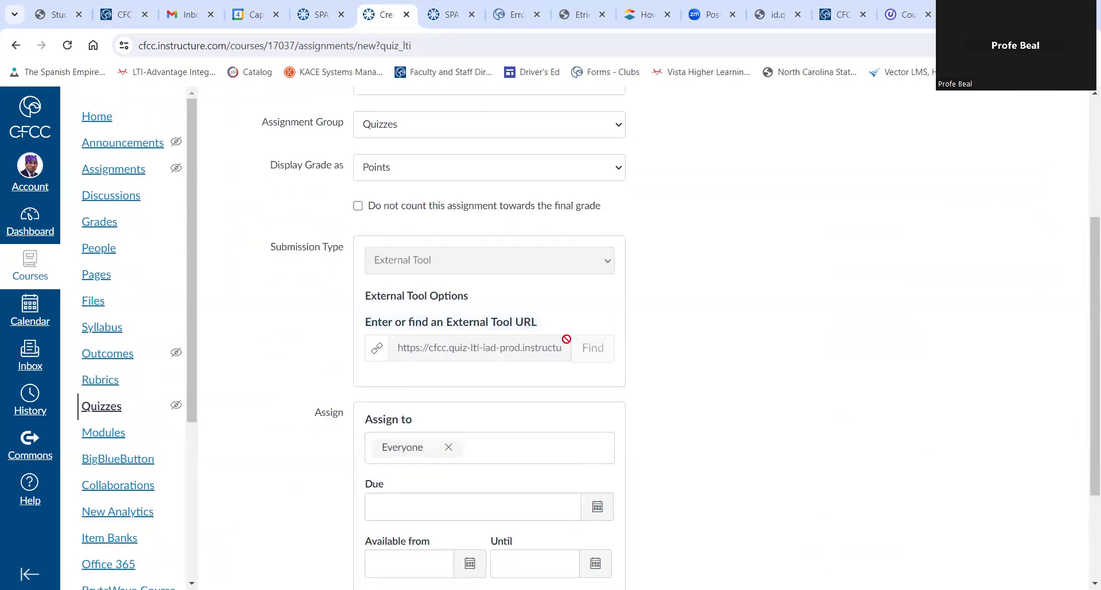
pyautogui.scroll(4, 565, 339)
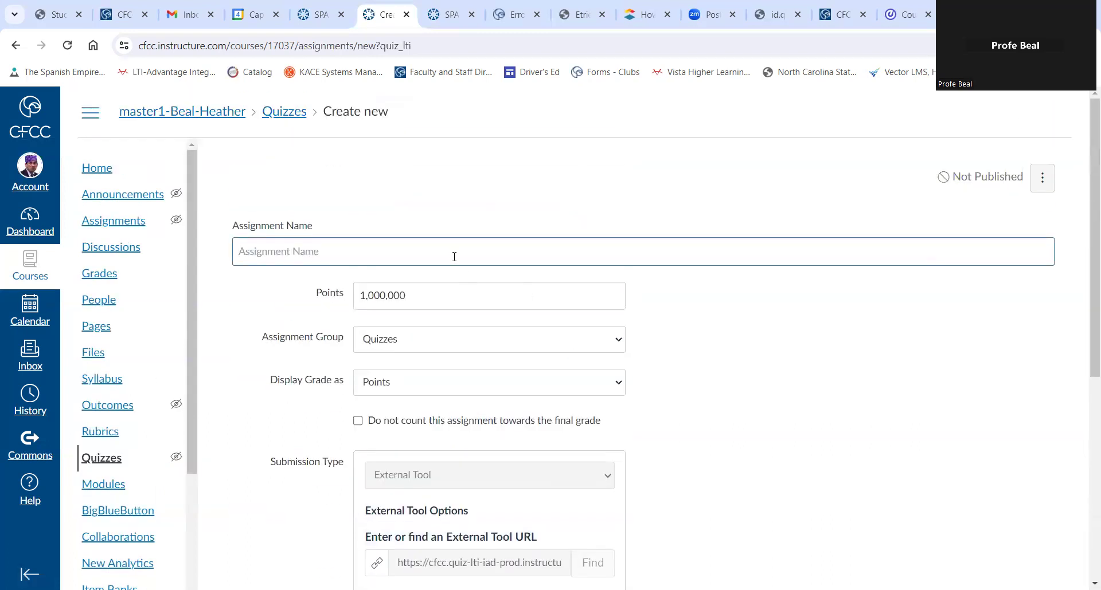
pyautogui.write('Vocab 6')
# - Keep the quiz in the Quizzes assignment group with its default options and open it for building
pyautogui.scroll(-6, 665, 394)
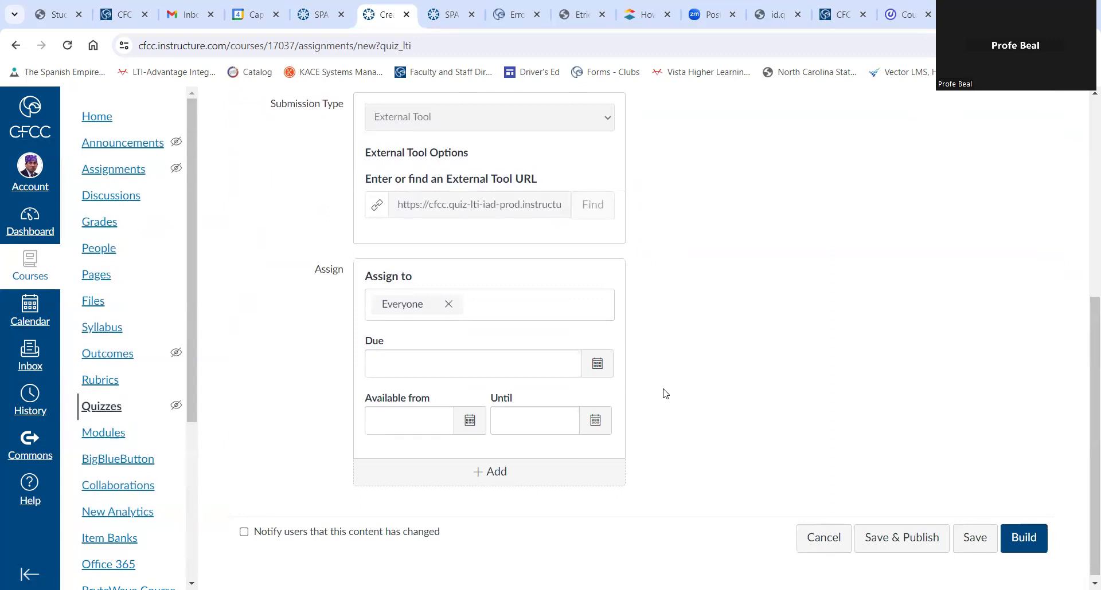
pyautogui.scroll(5, 677, 402)
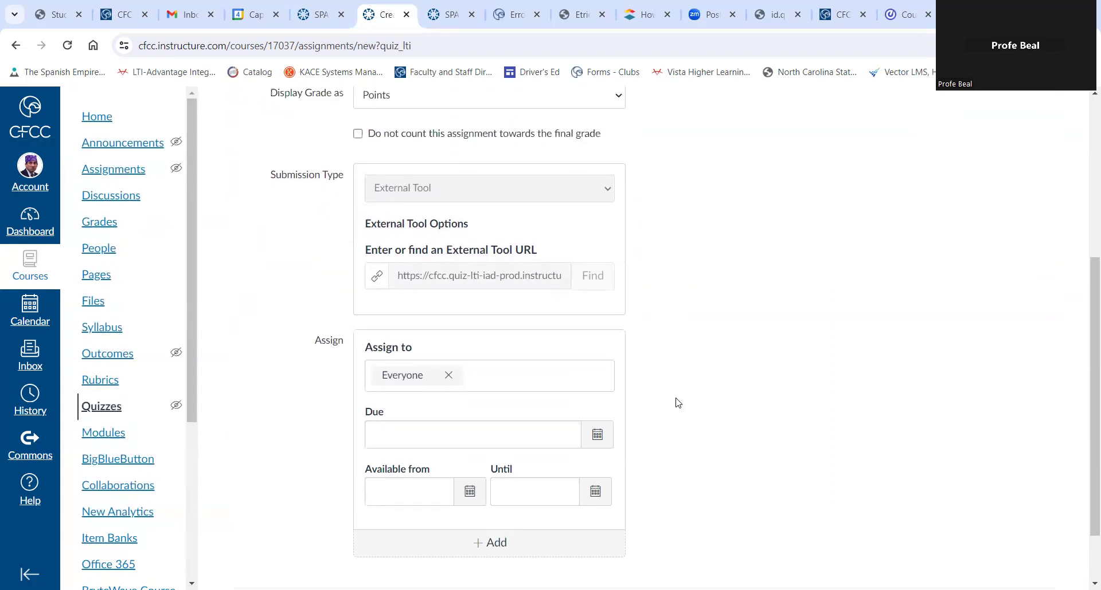
pyautogui.scroll(-4, 677, 403)
pyautogui.scroll(5, 677, 402)
pyautogui.click(446, 345)
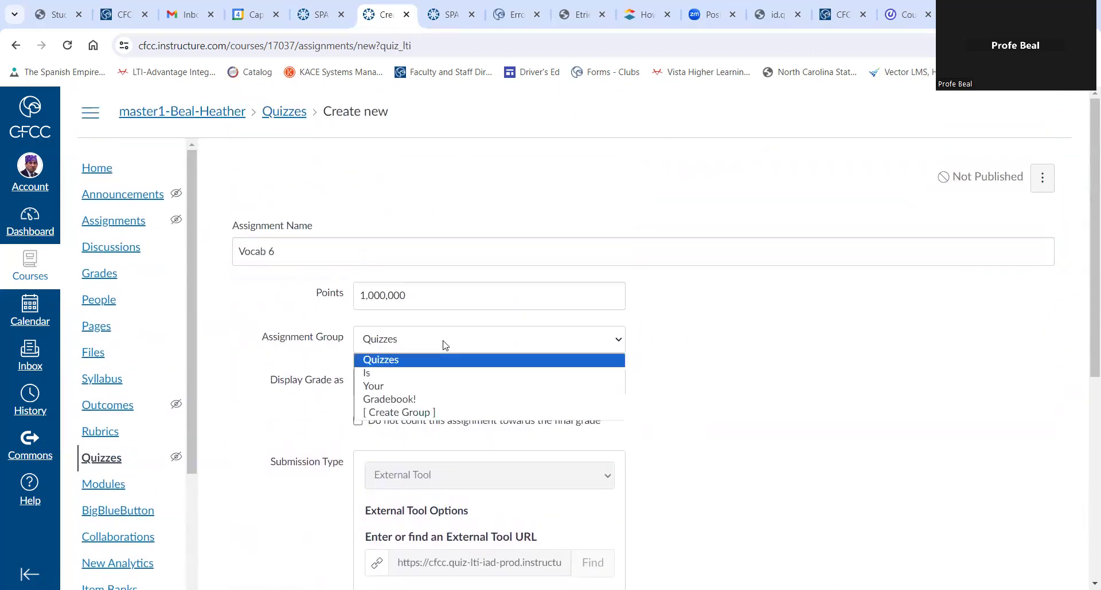
pyautogui.click(446, 345)
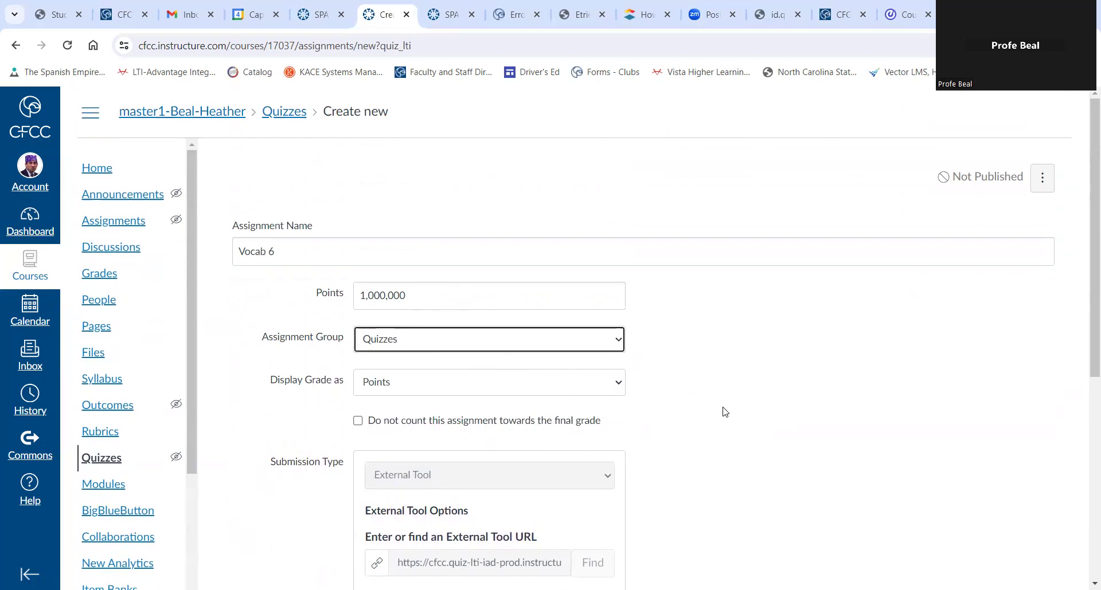
pyautogui.scroll(-6, 724, 411)
pyautogui.click(410, 351)
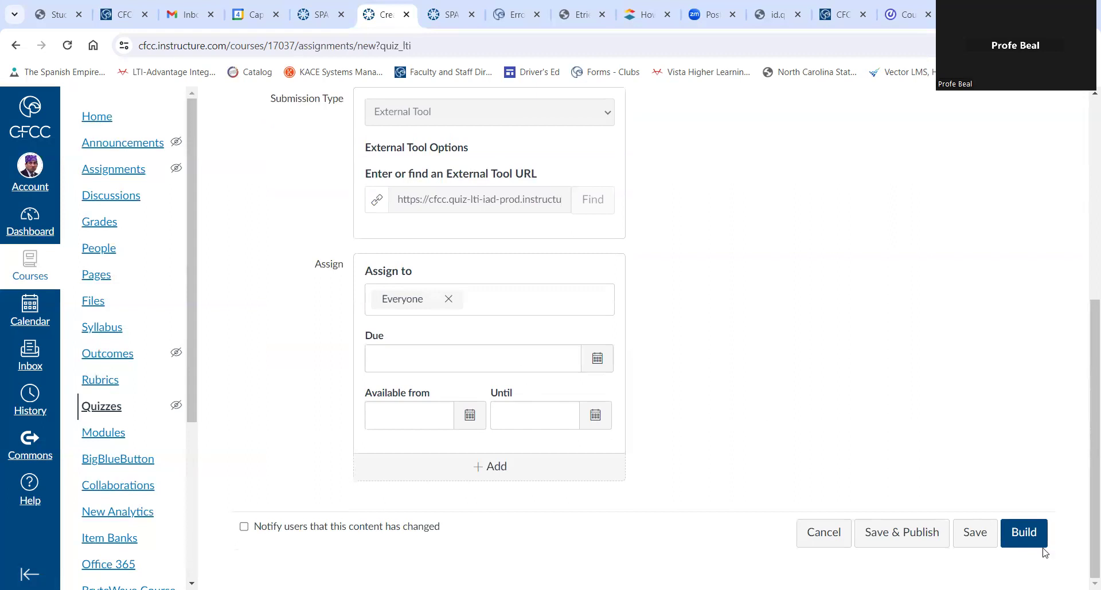
pyautogui.click(1025, 534)
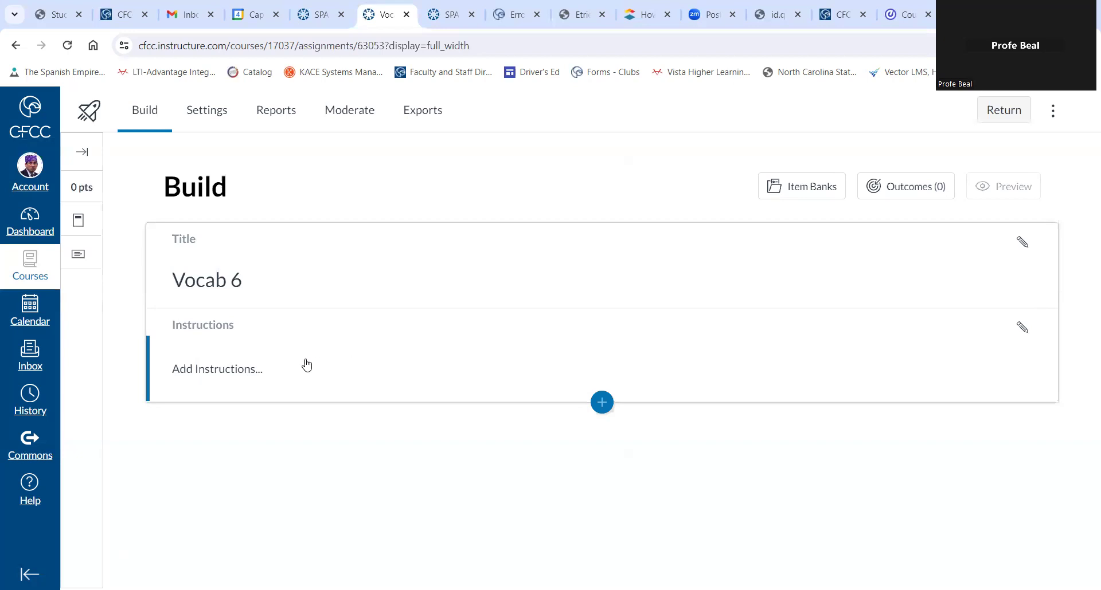
# - Add the text "Vocab!" as the quiz instructions and save them
pyautogui.click(845, 353)
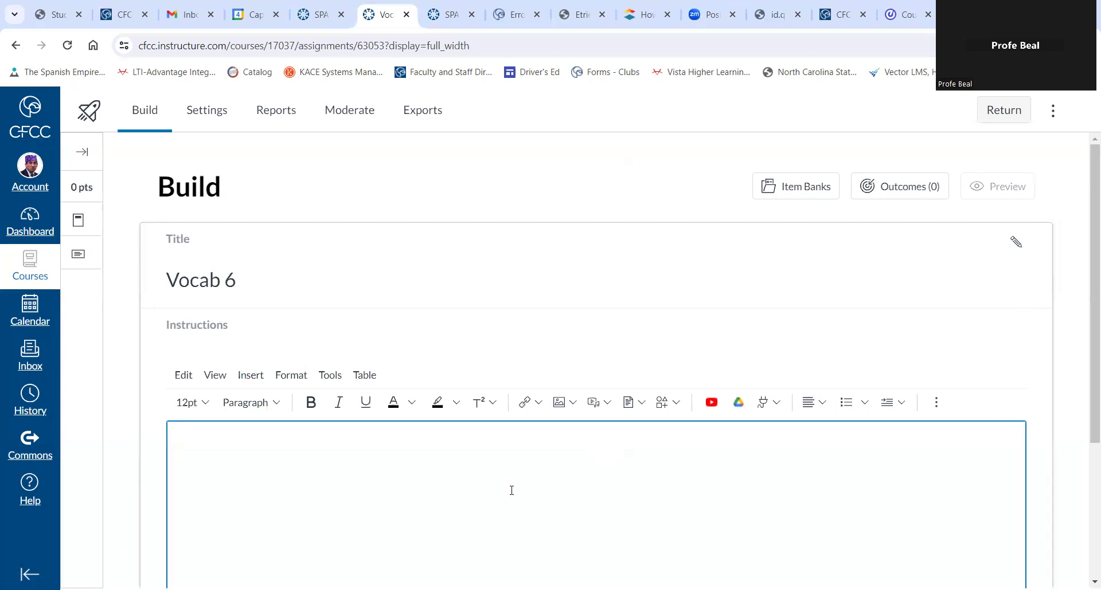
pyautogui.write('Vocab!')
pyautogui.scroll(-3, 511, 490)
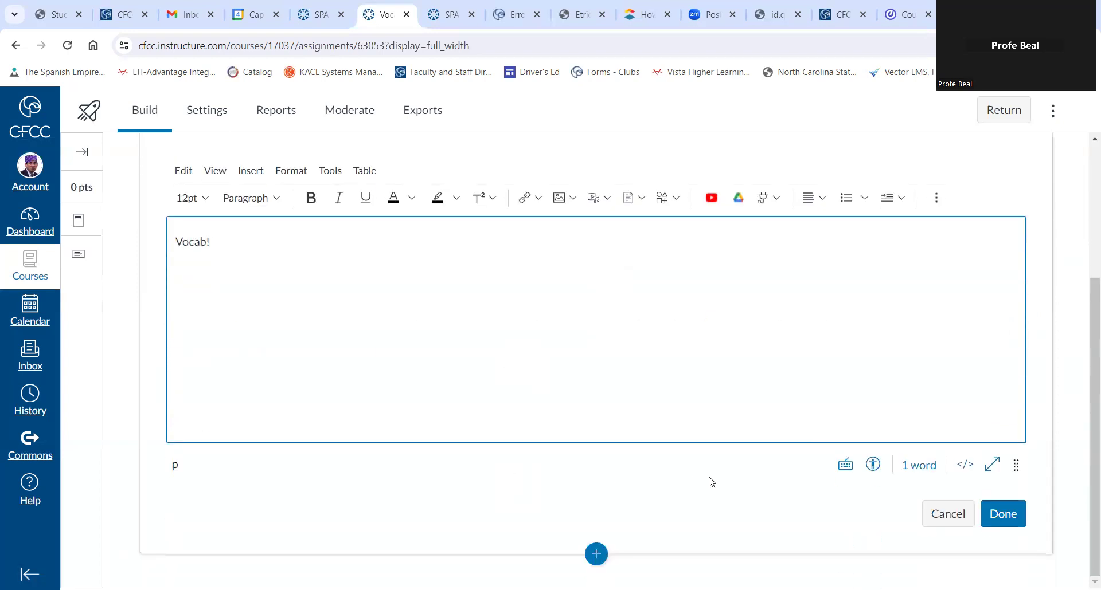
pyautogui.click(984, 510)
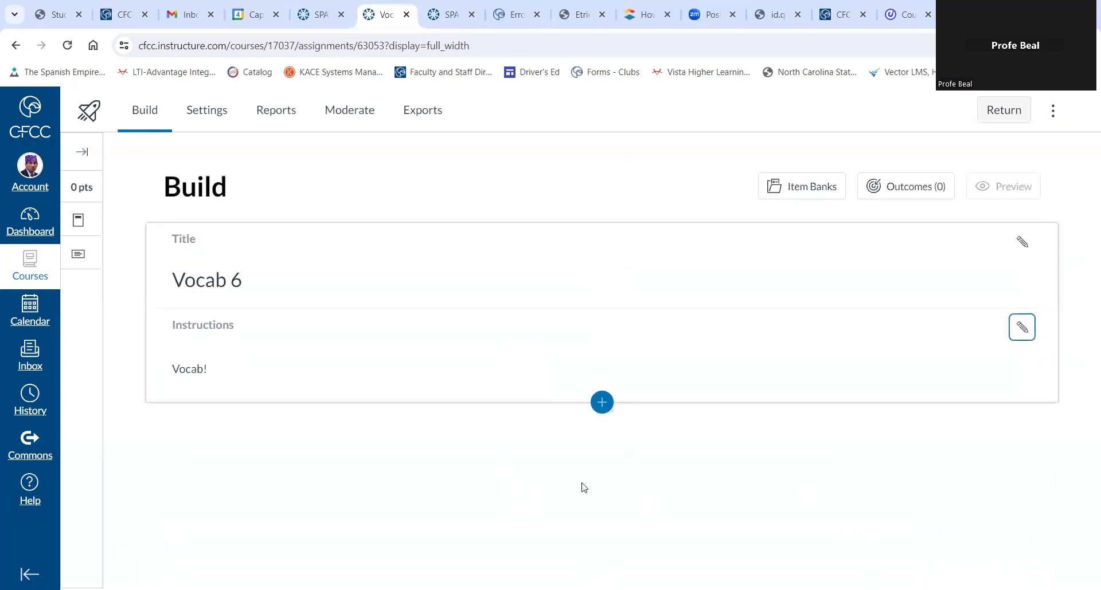
# - Insert a stimulus below the quiz instructions and title it L6
pyautogui.click(602, 404)
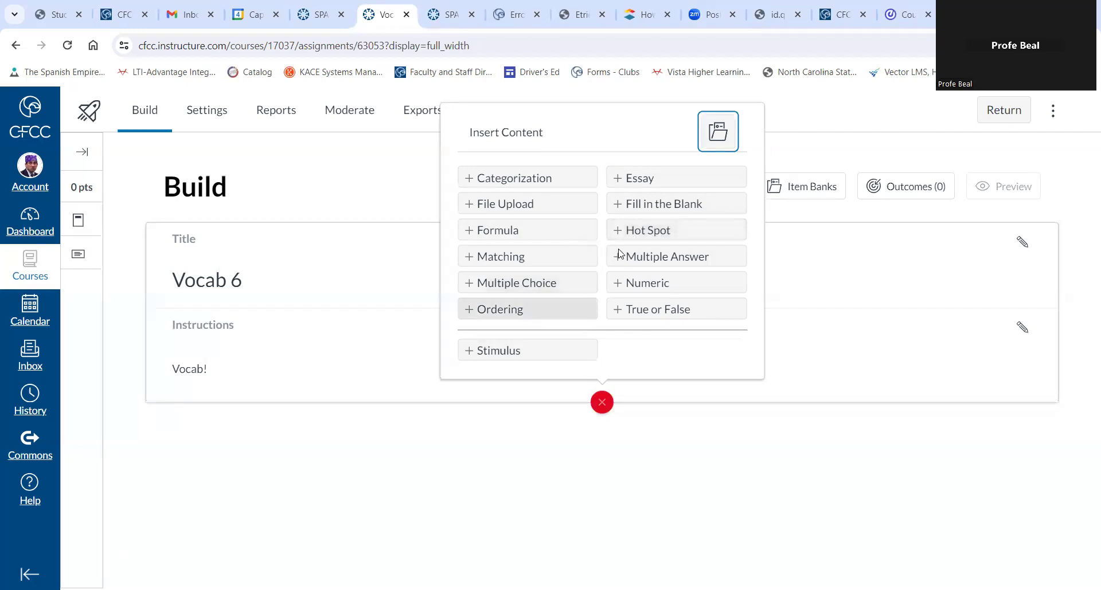
pyautogui.click(541, 352)
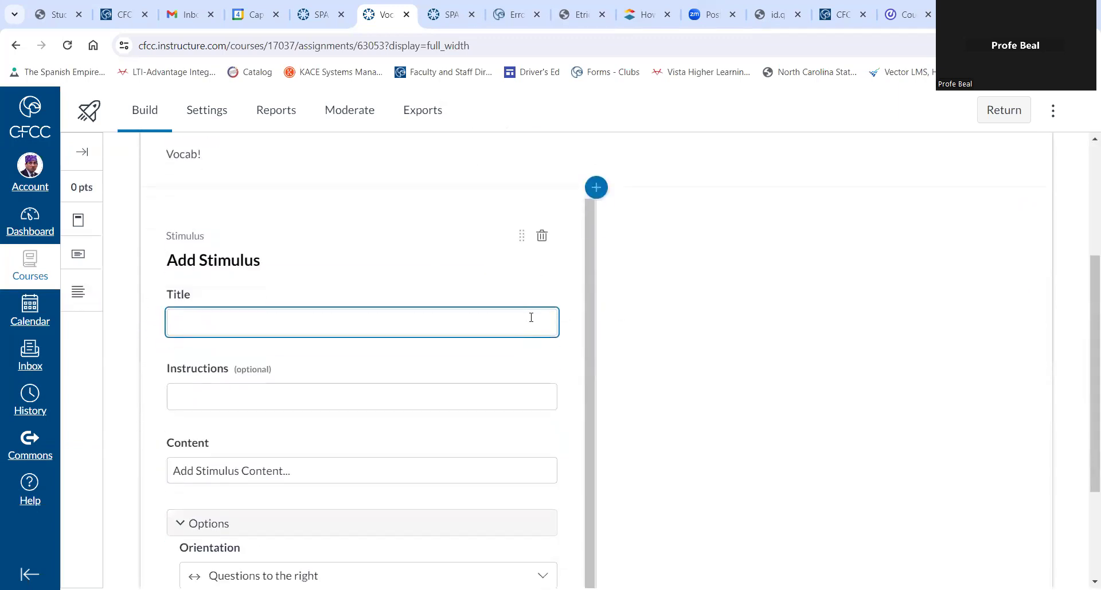
pyautogui.scroll(-1, 531, 318)
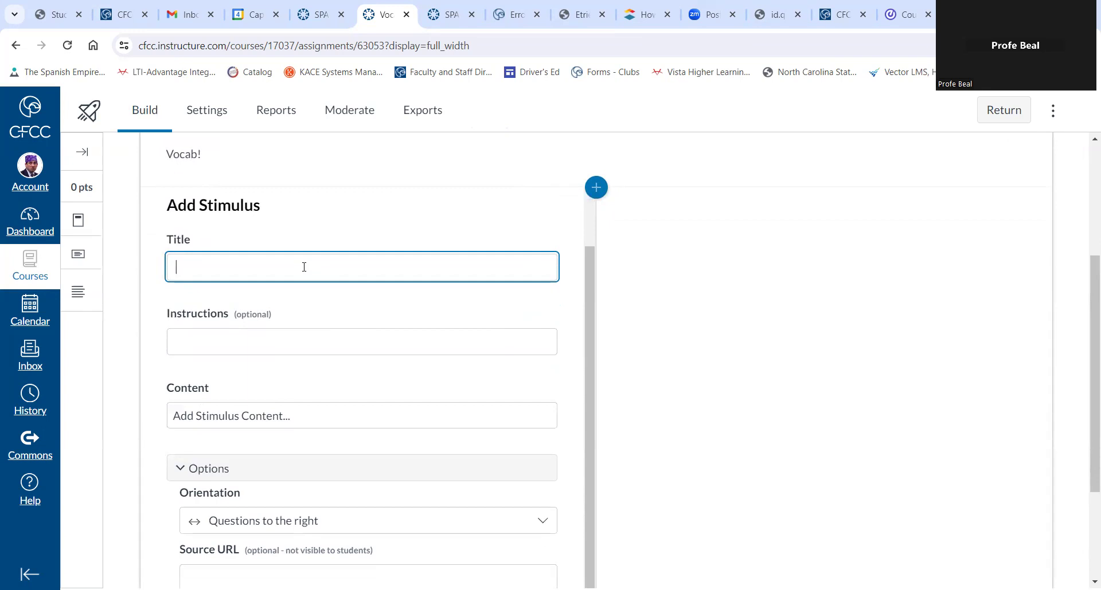
pyautogui.write('L6')
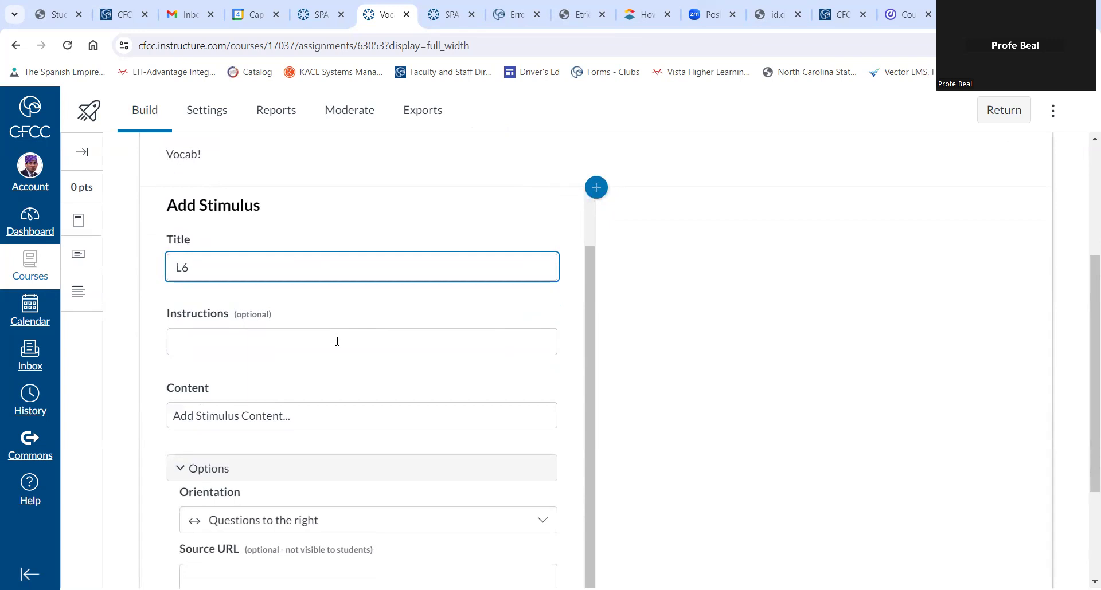
# - Upload the image Prueba de vocabulario L6.jpg from the computer into the stimulus content
pyautogui.scroll(-1, 316, 374)
pyautogui.click(305, 353)
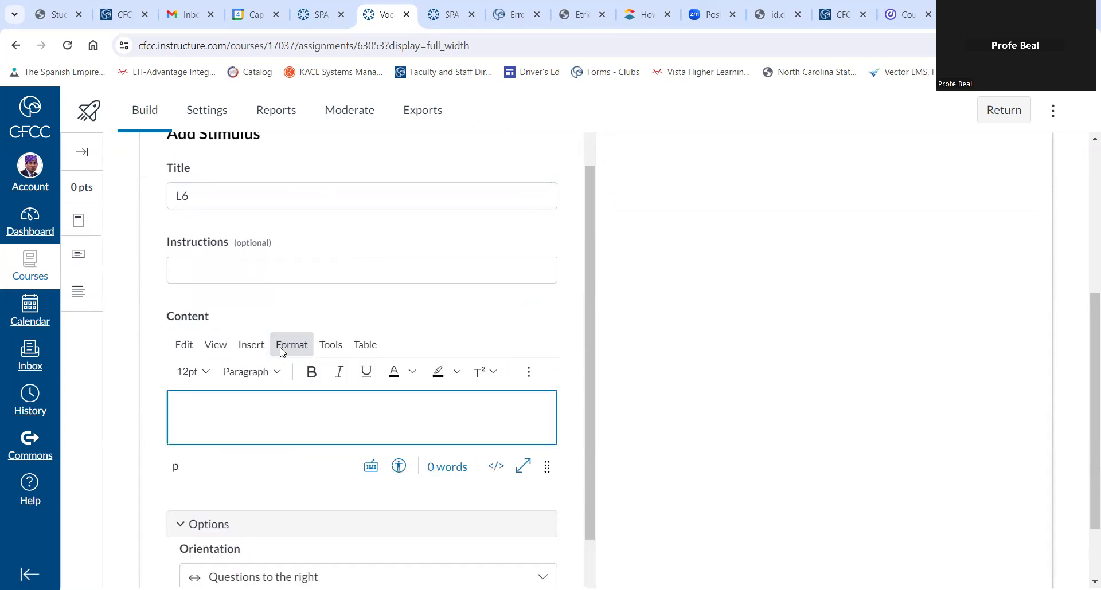
pyautogui.click(250, 345)
pyautogui.moveTo(277, 396)
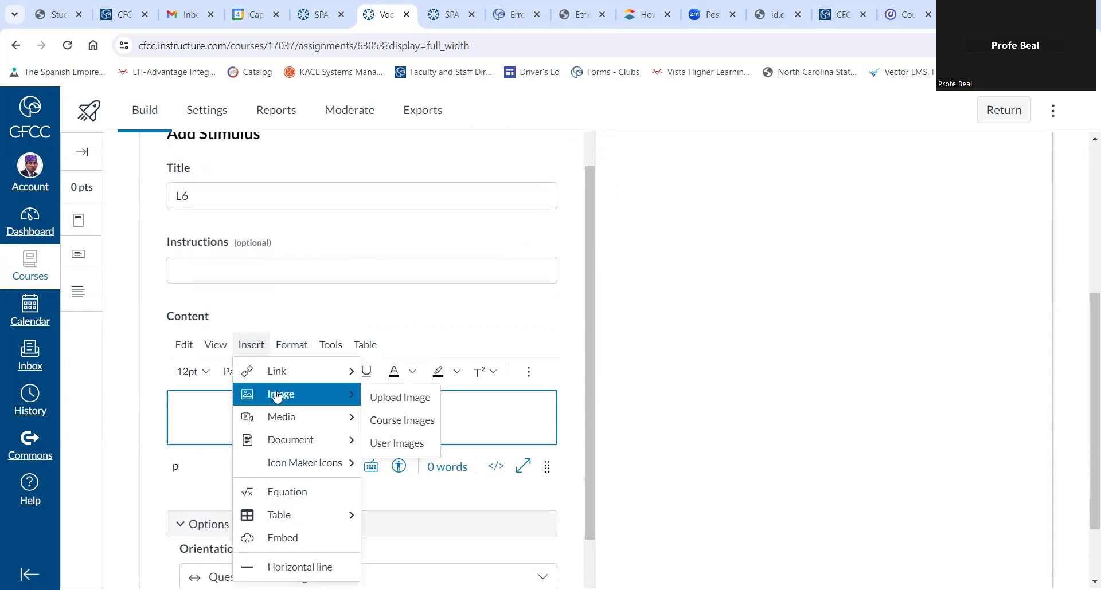
pyautogui.click(378, 402)
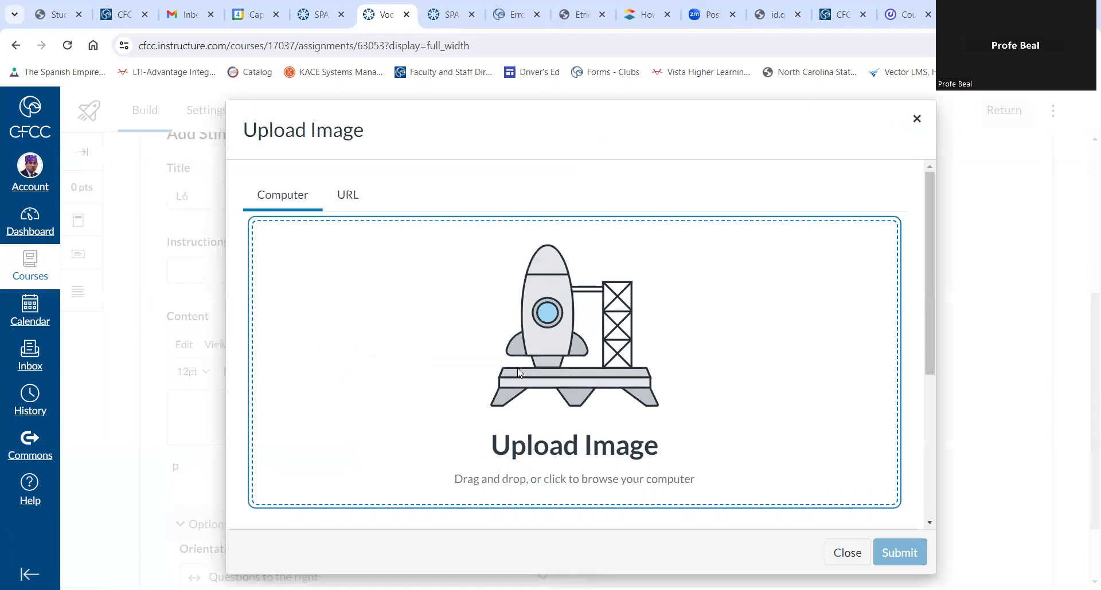
pyautogui.click(519, 374)
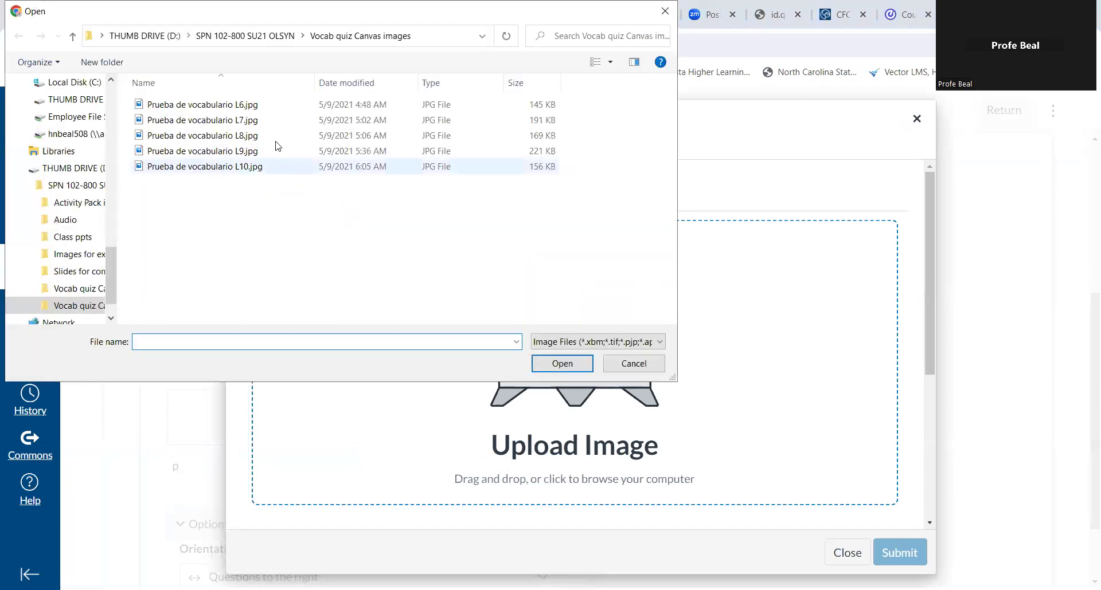
pyautogui.click(242, 111)
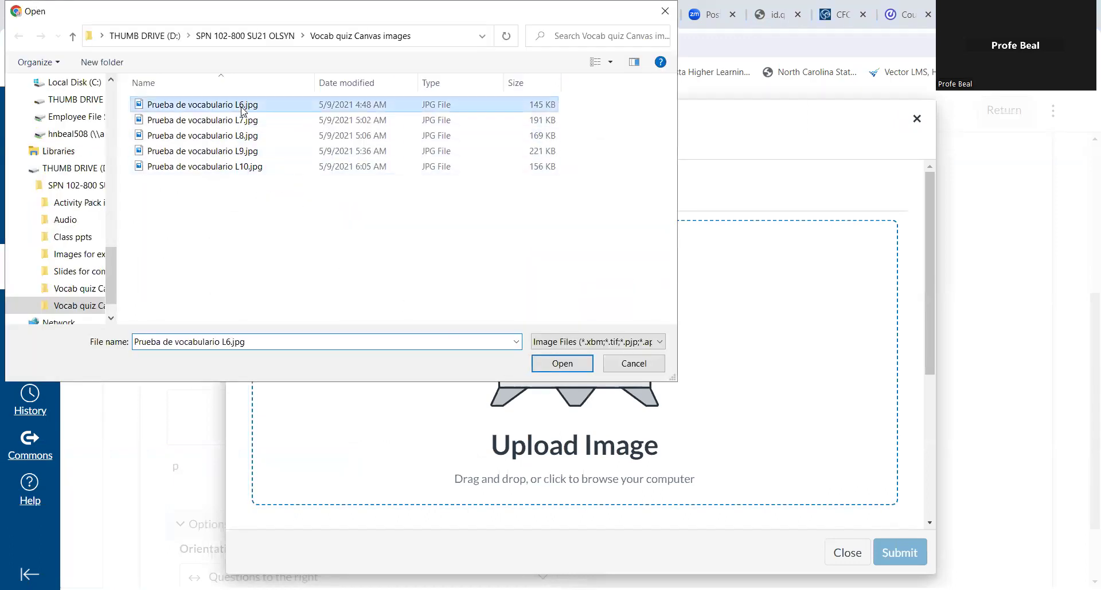
pyautogui.click(548, 370)
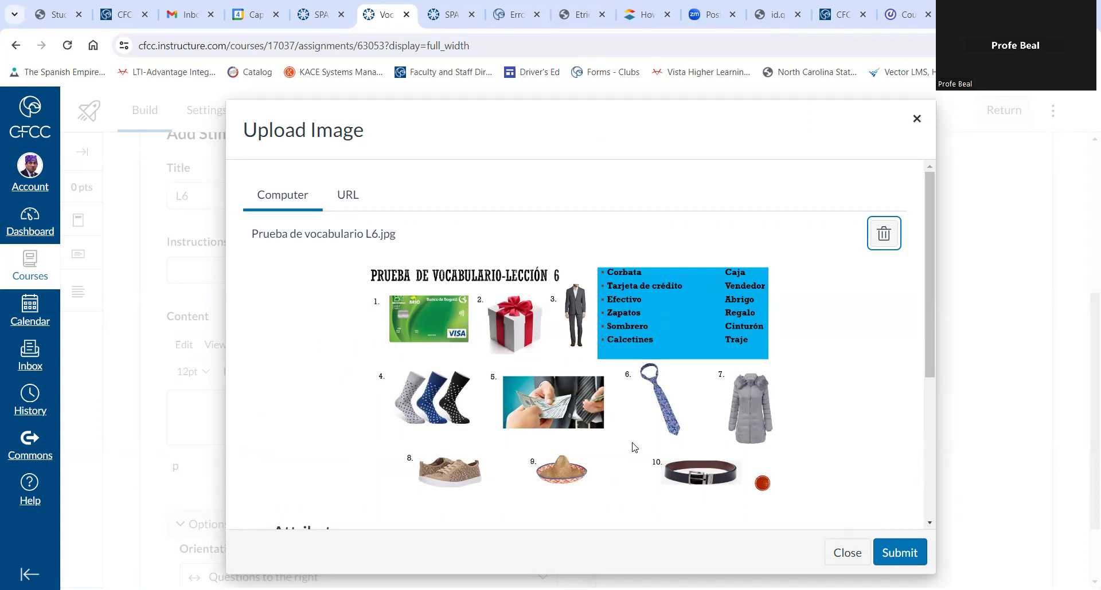
pyautogui.scroll(-3, 633, 447)
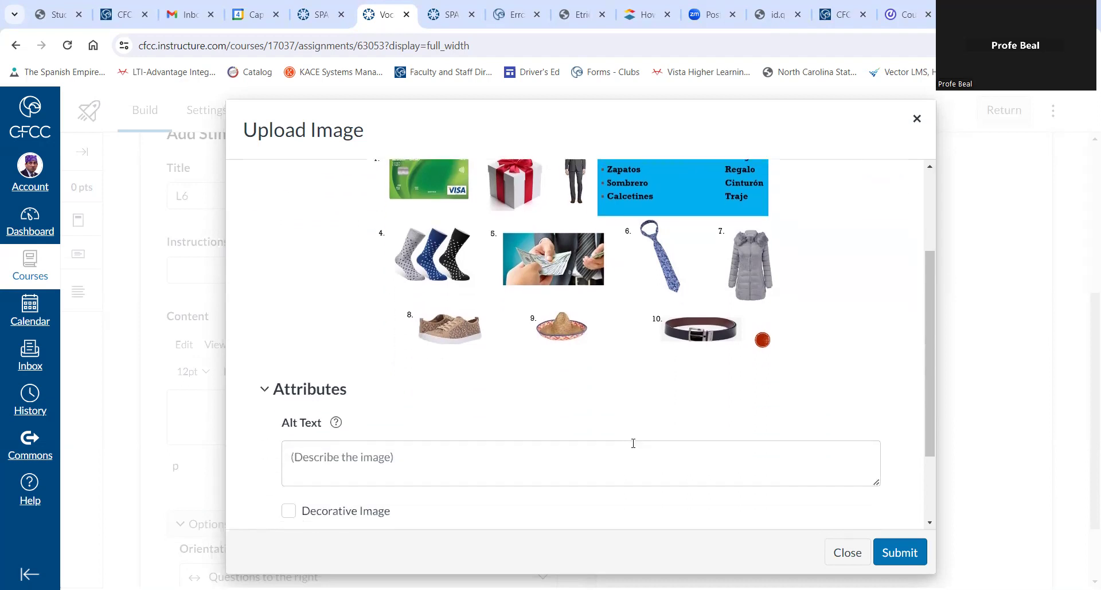
pyautogui.scroll(3, 633, 444)
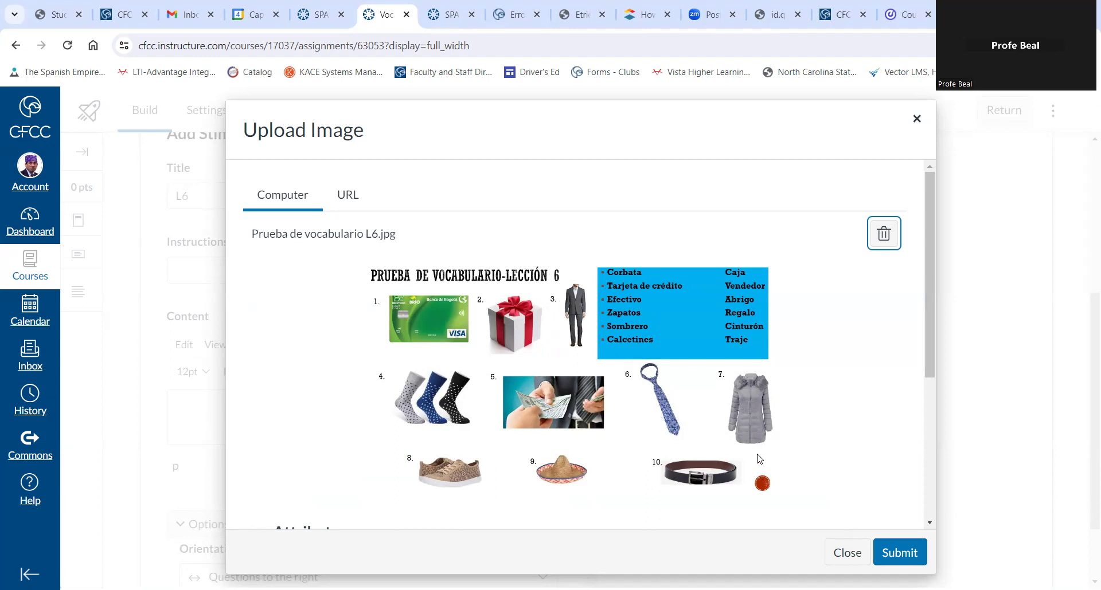
pyautogui.click(908, 554)
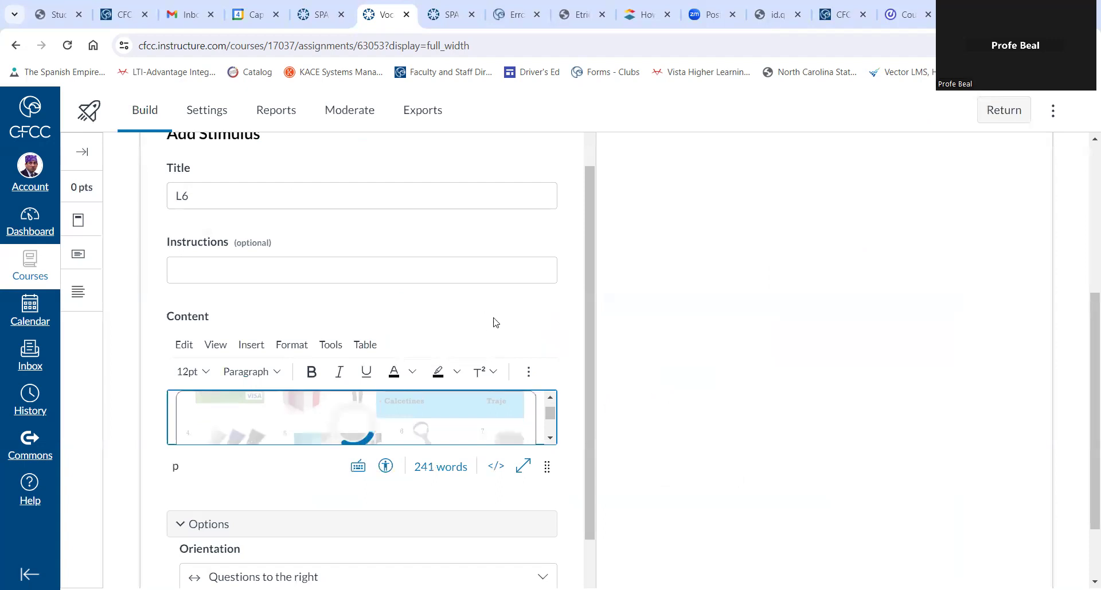
pyautogui.scroll(-4, 490, 324)
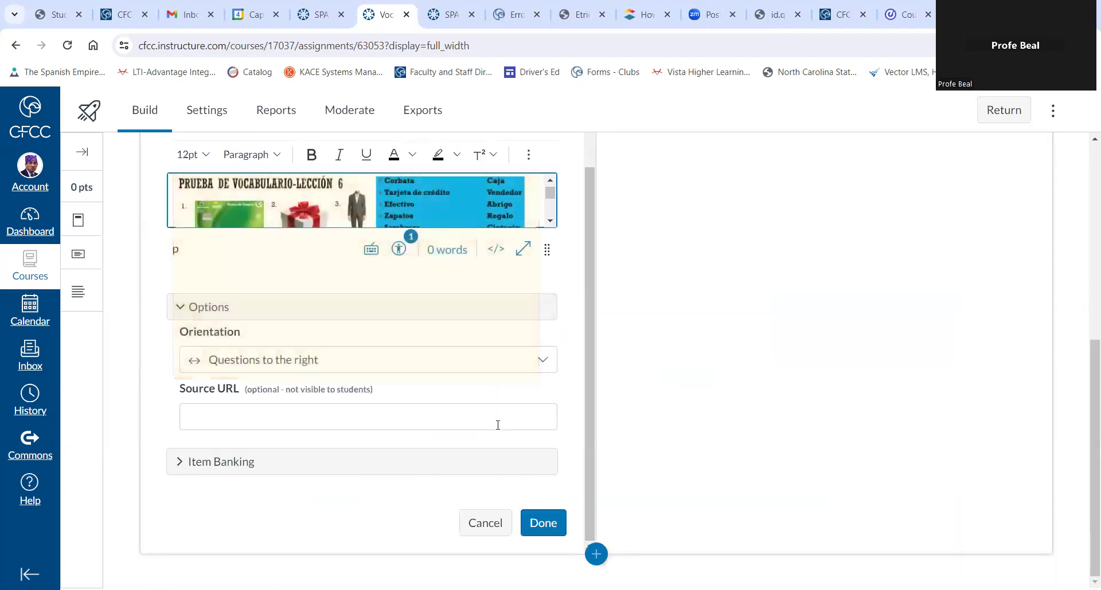
# - Set the L6 stimulus orientation to Questions below and save the stimulus
pyautogui.scroll(2, 497, 425)
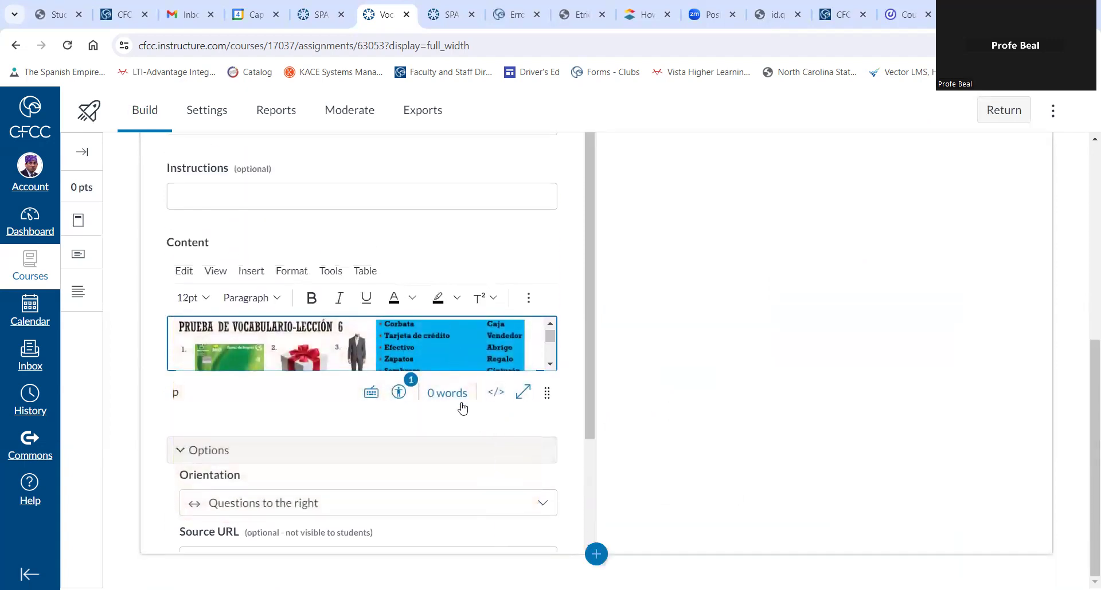
pyautogui.scroll(-1, 473, 437)
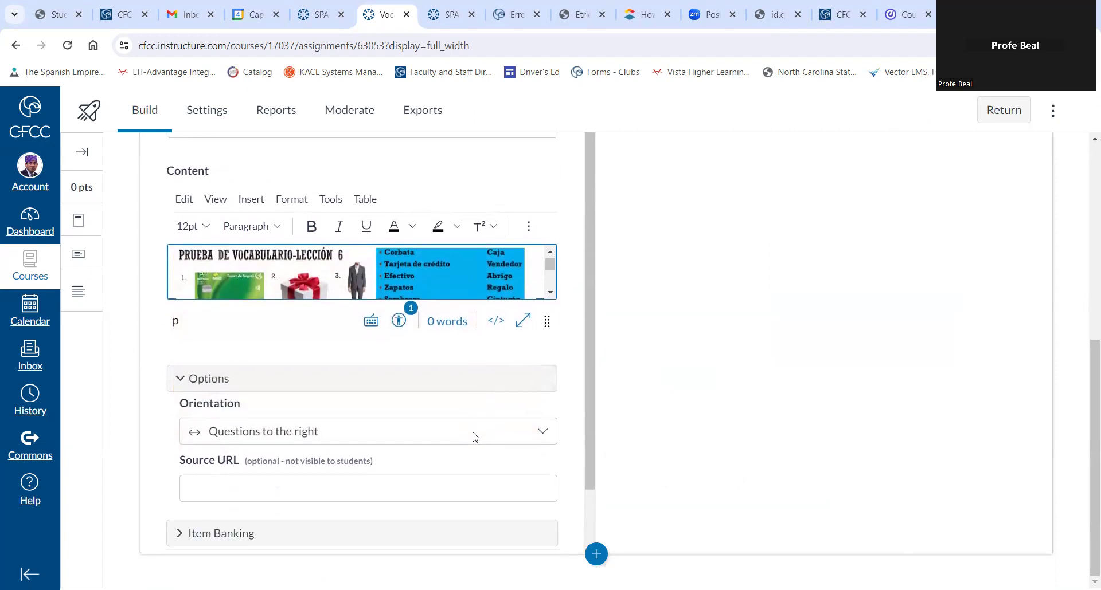
pyautogui.click(297, 435)
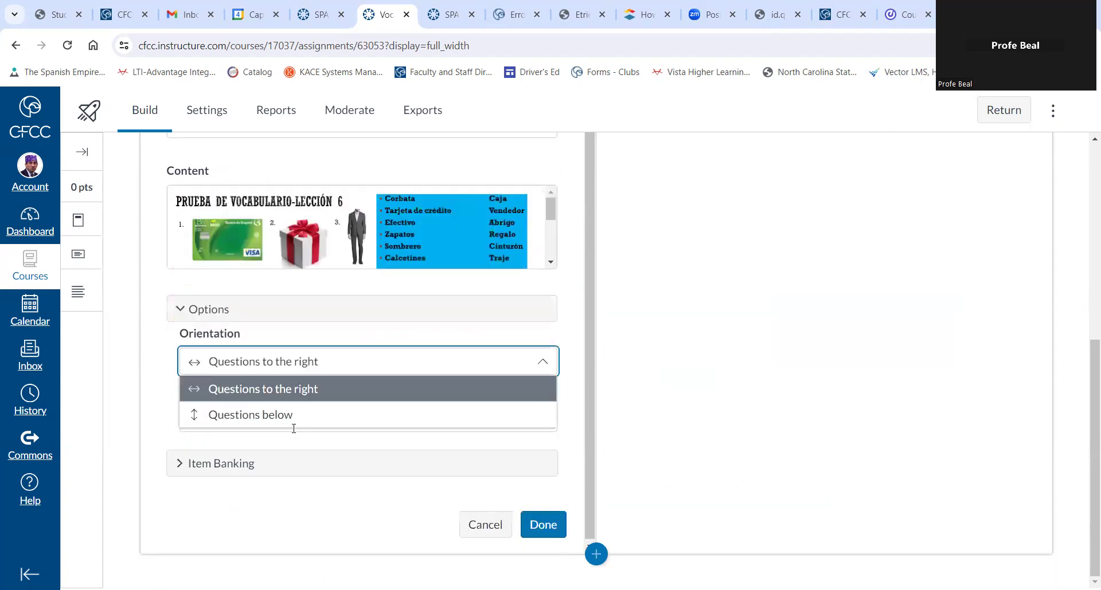
pyautogui.click(292, 413)
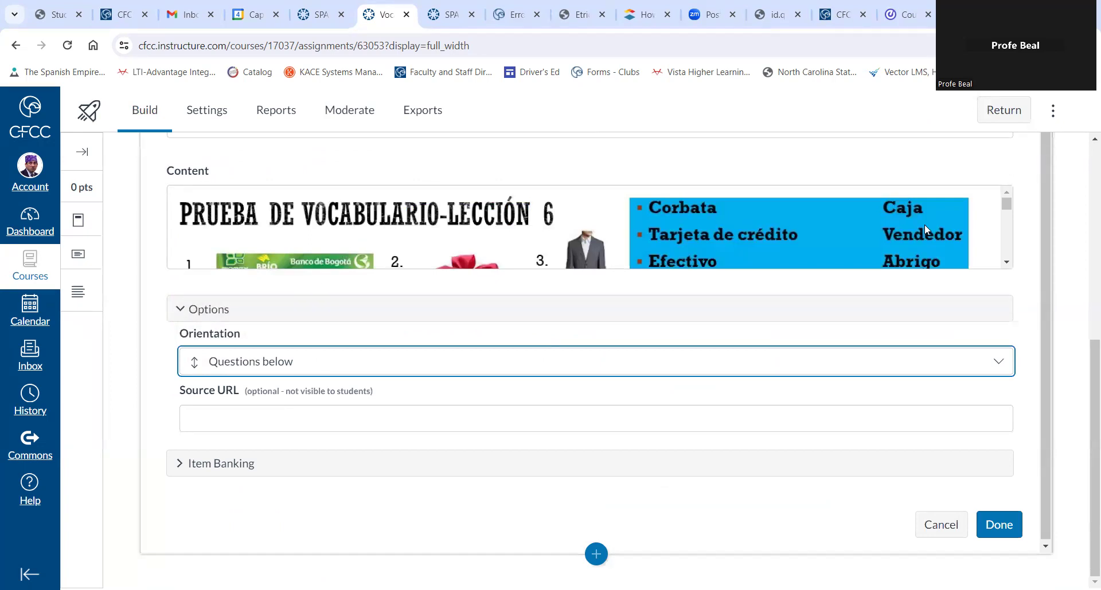
pyautogui.click(998, 525)
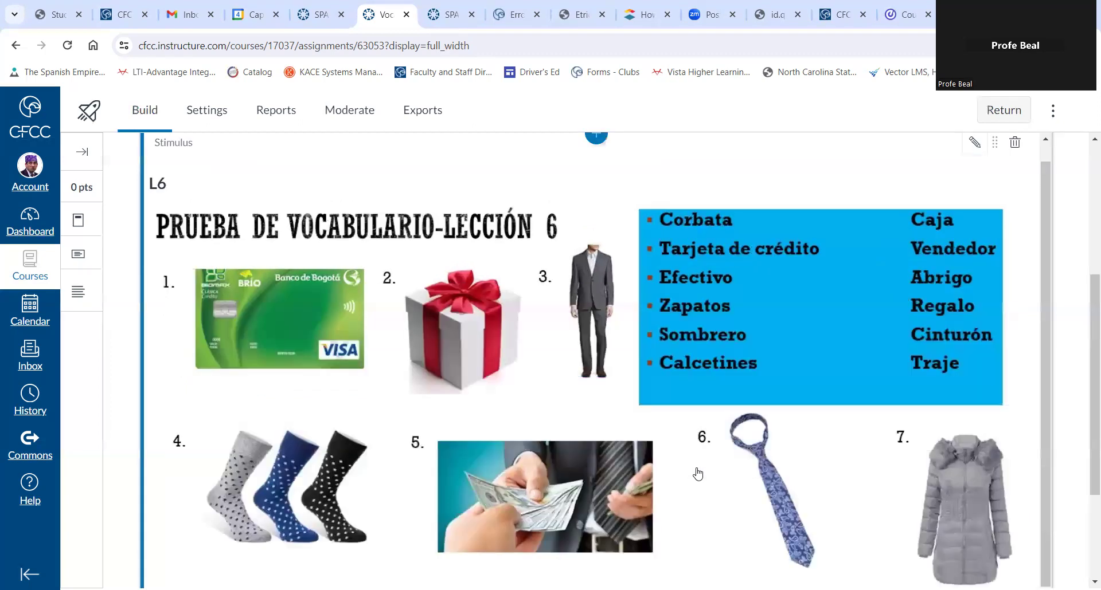
# - Review the vocabulary image in the stimulus and attach a Fill in the Blank question to it
pyautogui.scroll(-2, 697, 474)
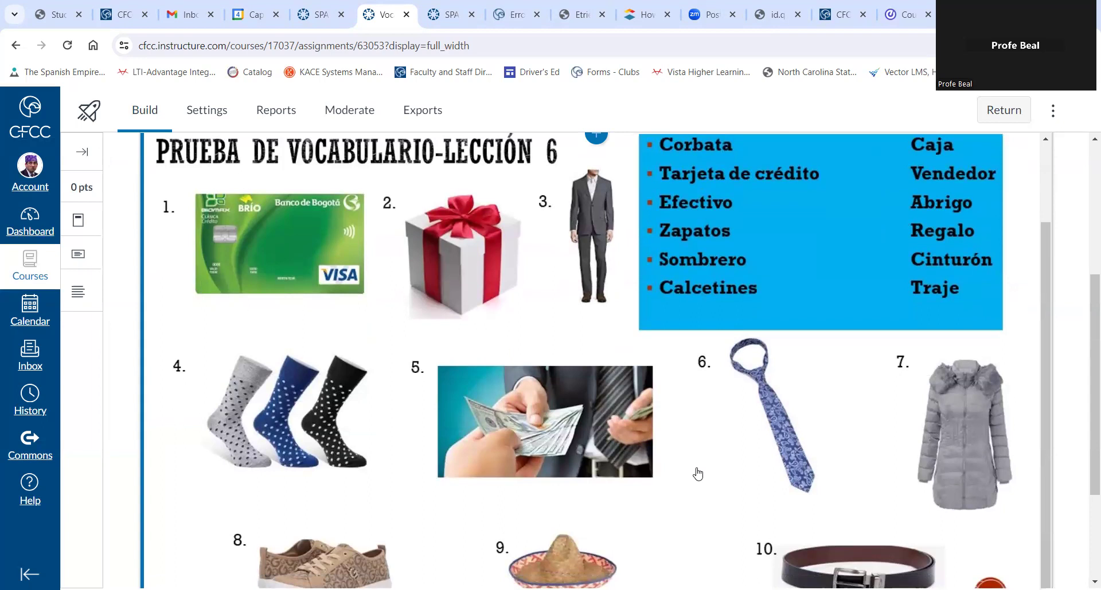
pyautogui.scroll(-3, 697, 473)
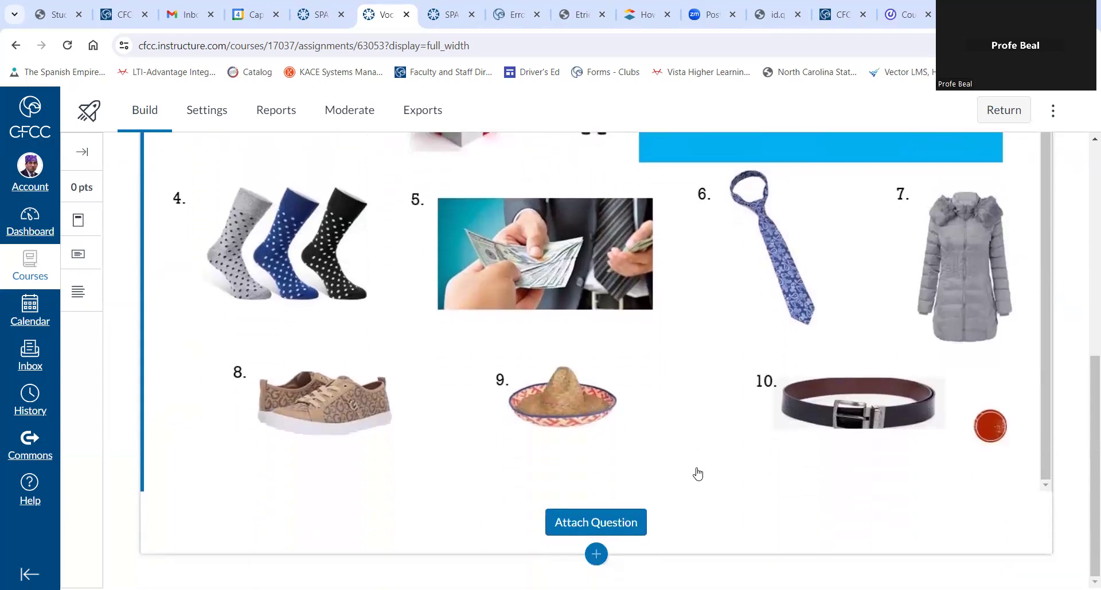
pyautogui.scroll(2, 697, 473)
pyautogui.scroll(-2, 697, 474)
pyautogui.click(617, 524)
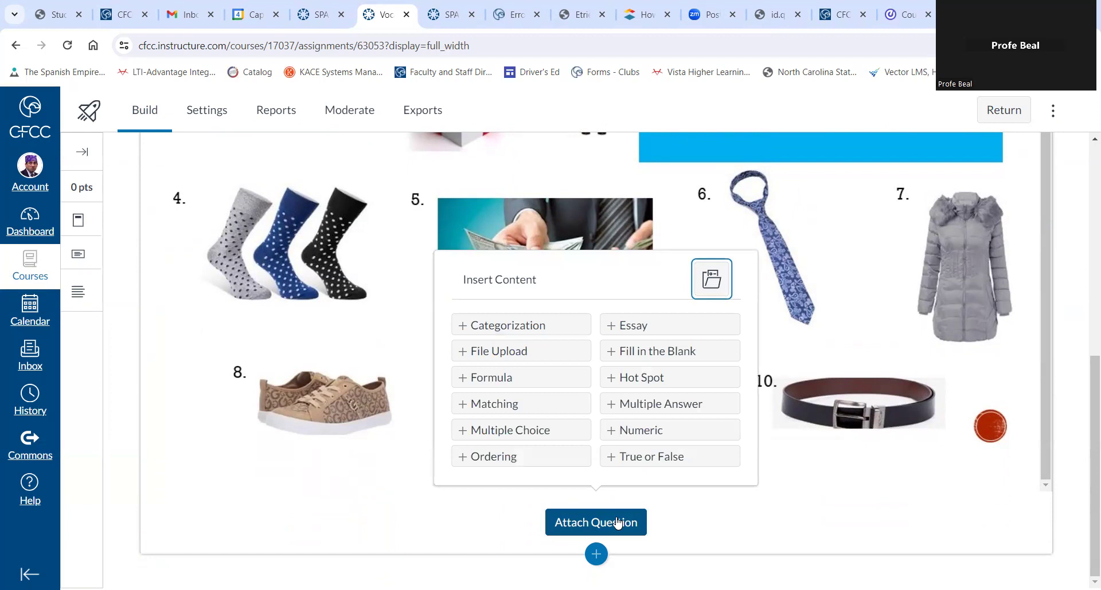
pyautogui.scroll(3, 617, 524)
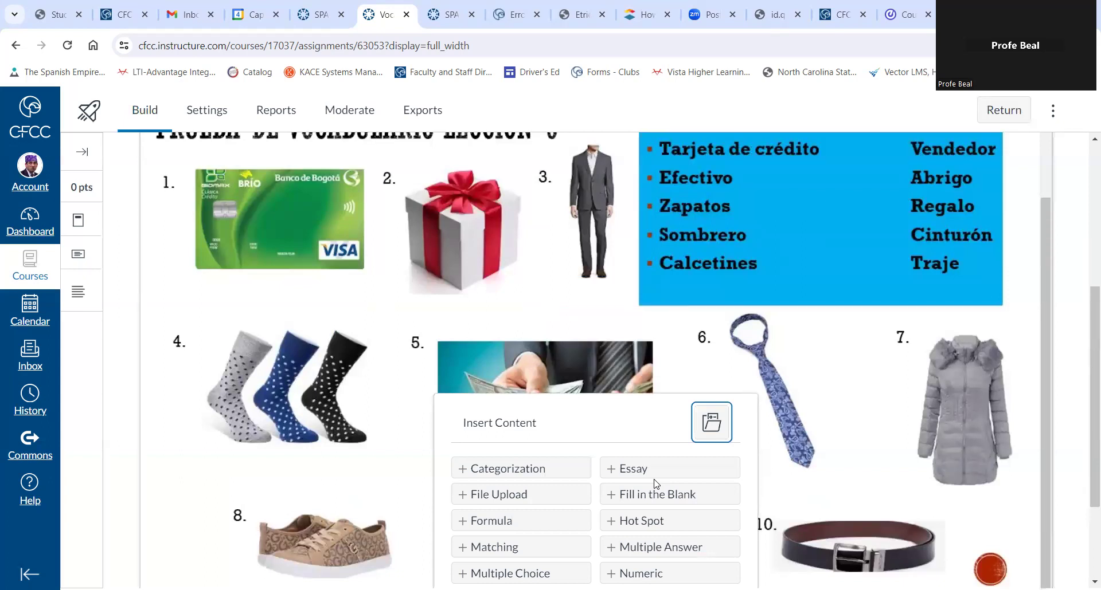
pyautogui.click(658, 496)
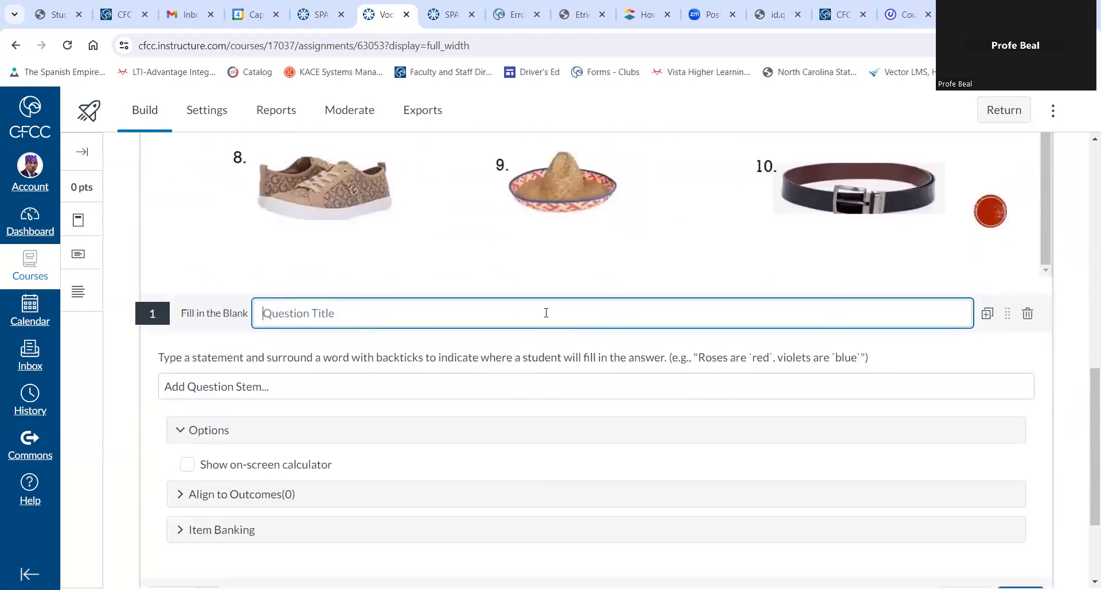
# - Enter `Tarjeta de crédito` in backticks as the stem of question 1, matching picture 1 in the stimulus
pyautogui.click(397, 387)
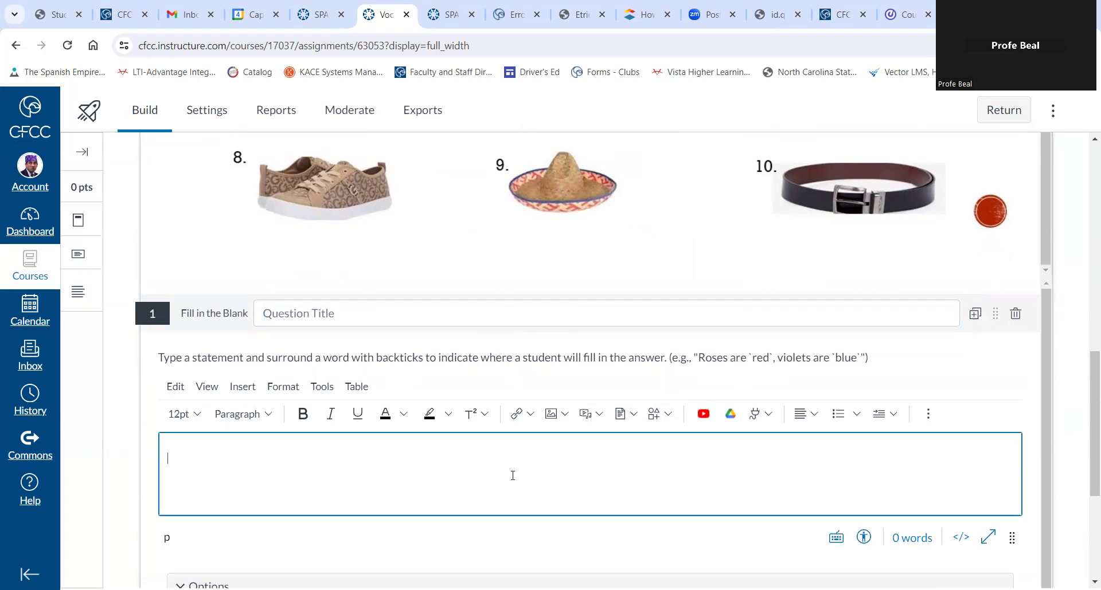
pyautogui.scroll(7, 513, 476)
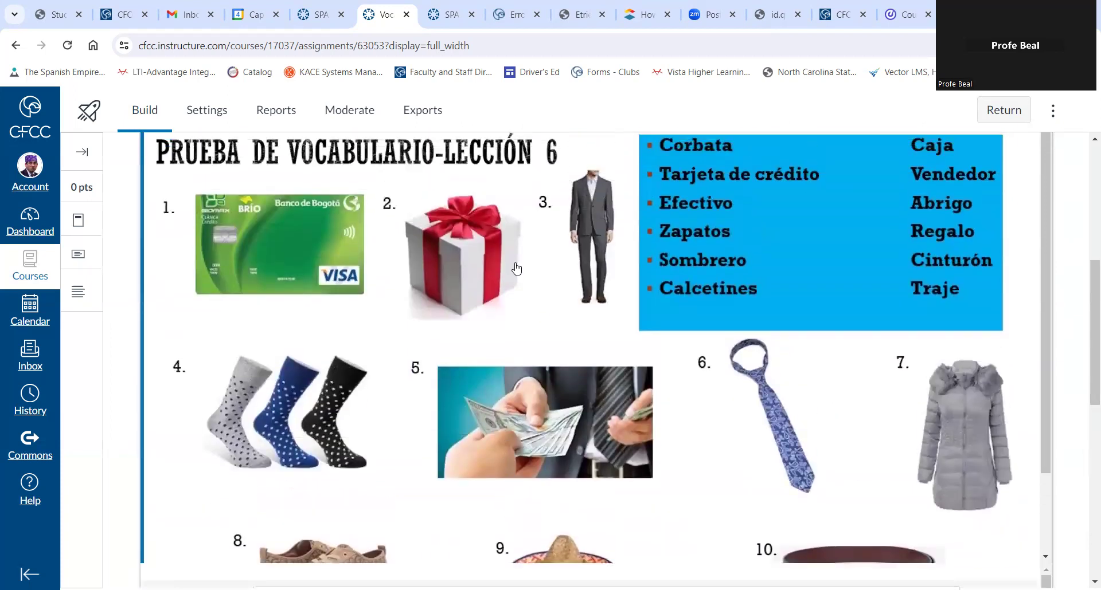
pyautogui.scroll(-3, 330, 305)
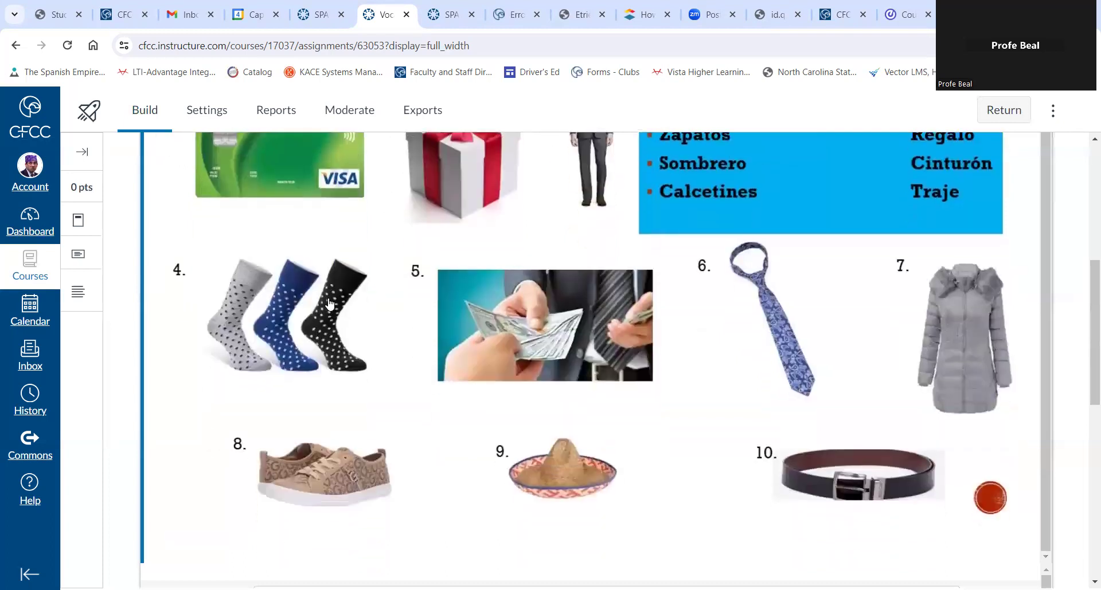
pyautogui.scroll(-6, 347, 356)
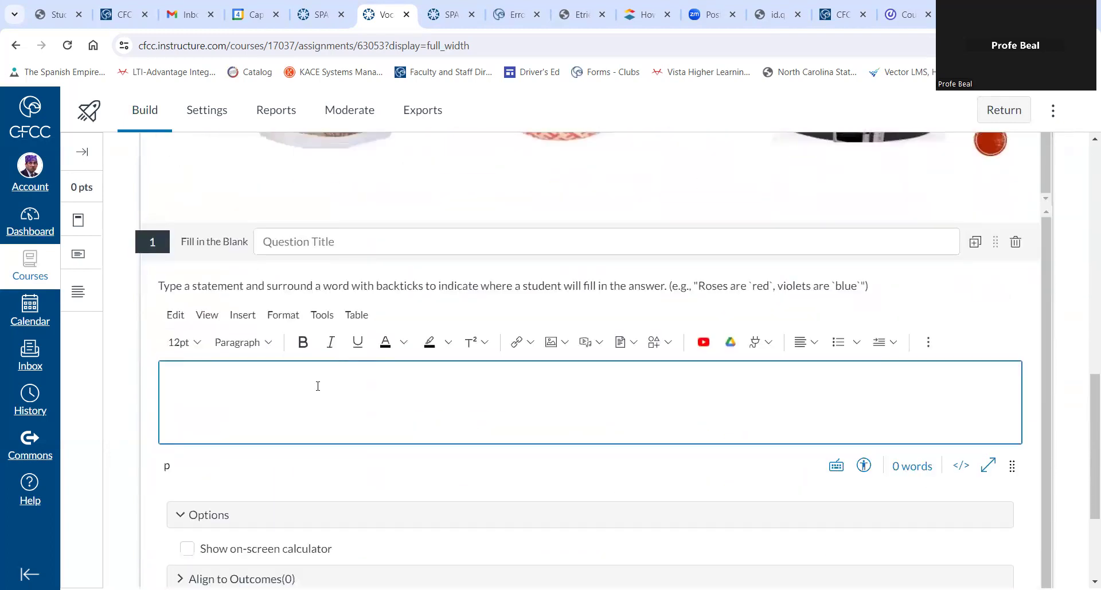
pyautogui.press('BackSpace')
pyautogui.write('`Tarjeta de crédito')
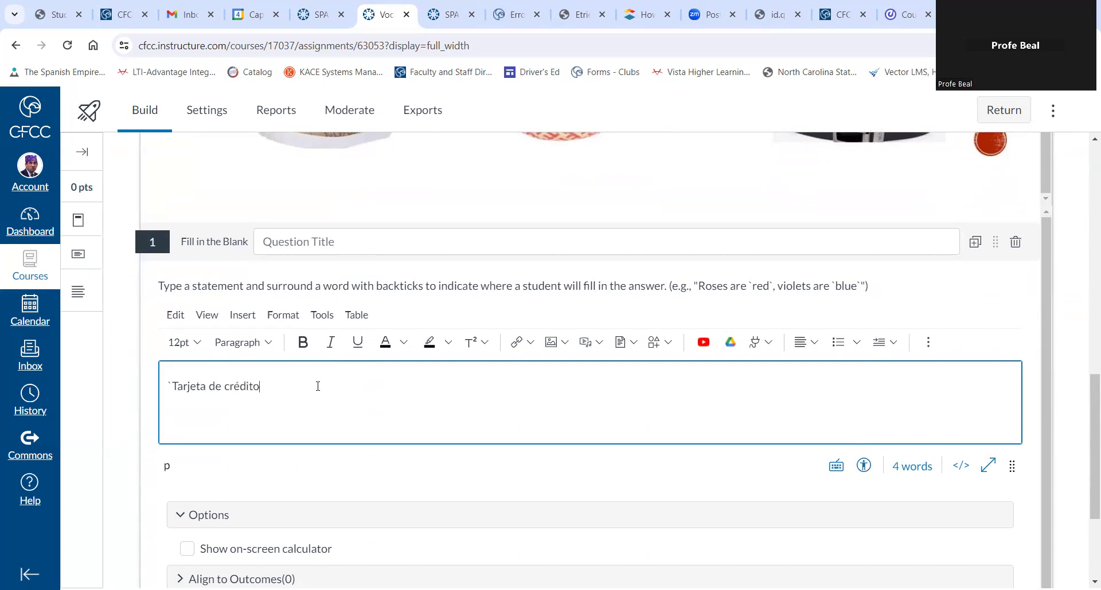
pyautogui.write('`')
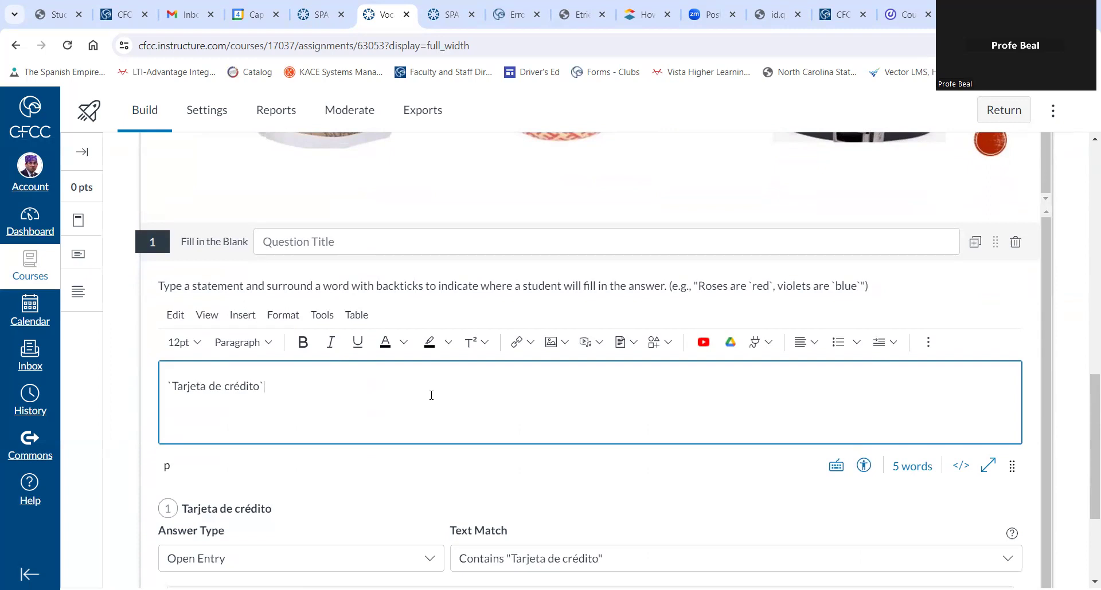
# - Set the text match of question 1 to Specify Correct Answers and add "tarjeta de crédito" as an additional correct answer
pyautogui.scroll(-2, 431, 396)
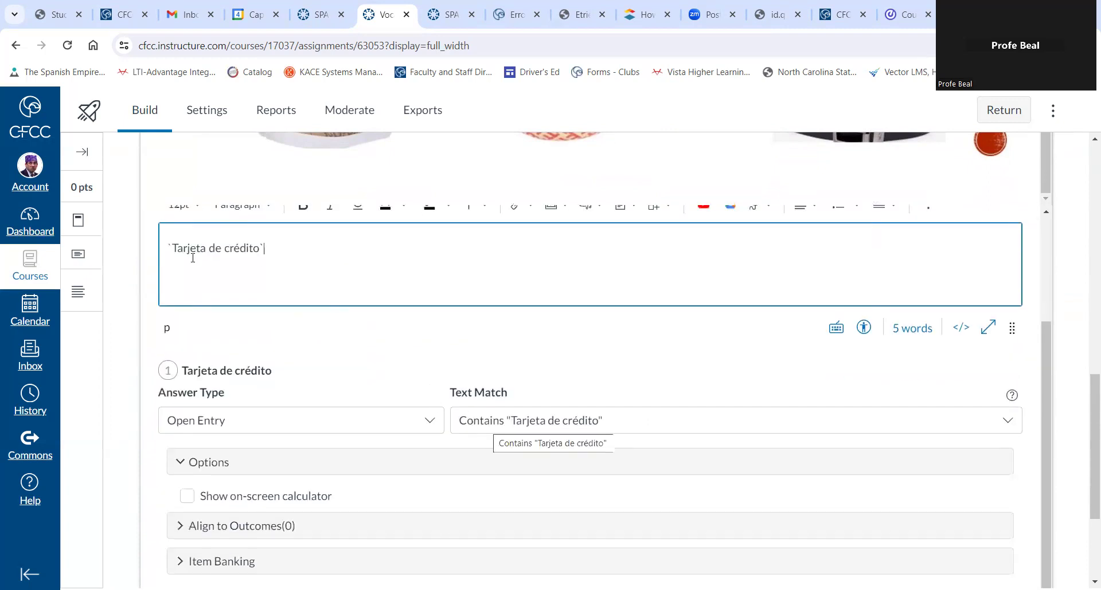
pyautogui.click(514, 424)
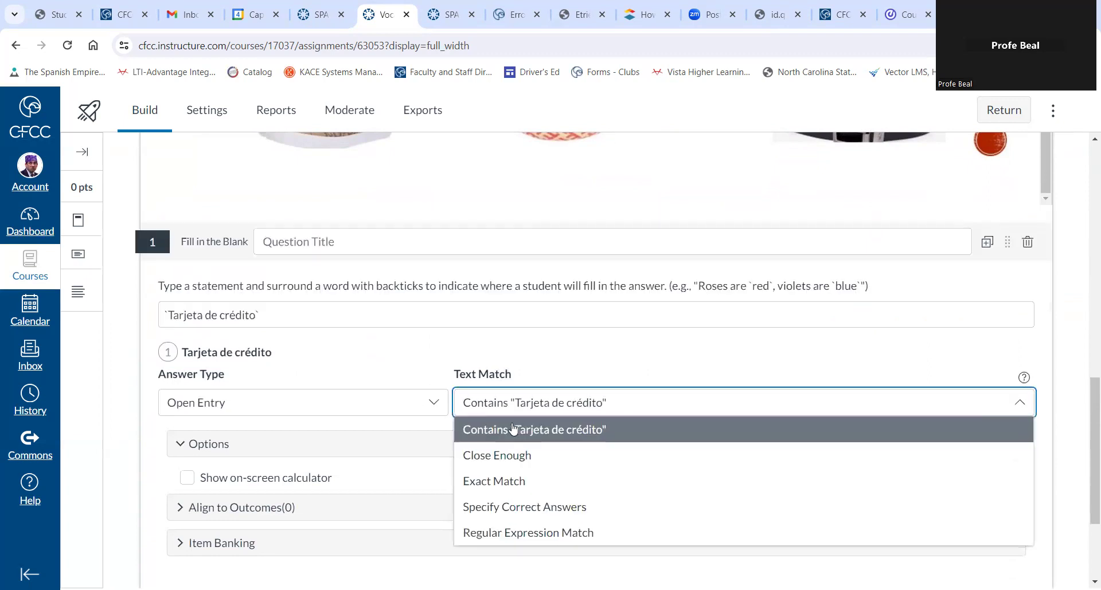
pyautogui.click(531, 508)
pyautogui.scroll(-2, 529, 481)
pyautogui.click(527, 387)
pyautogui.write('tarj')
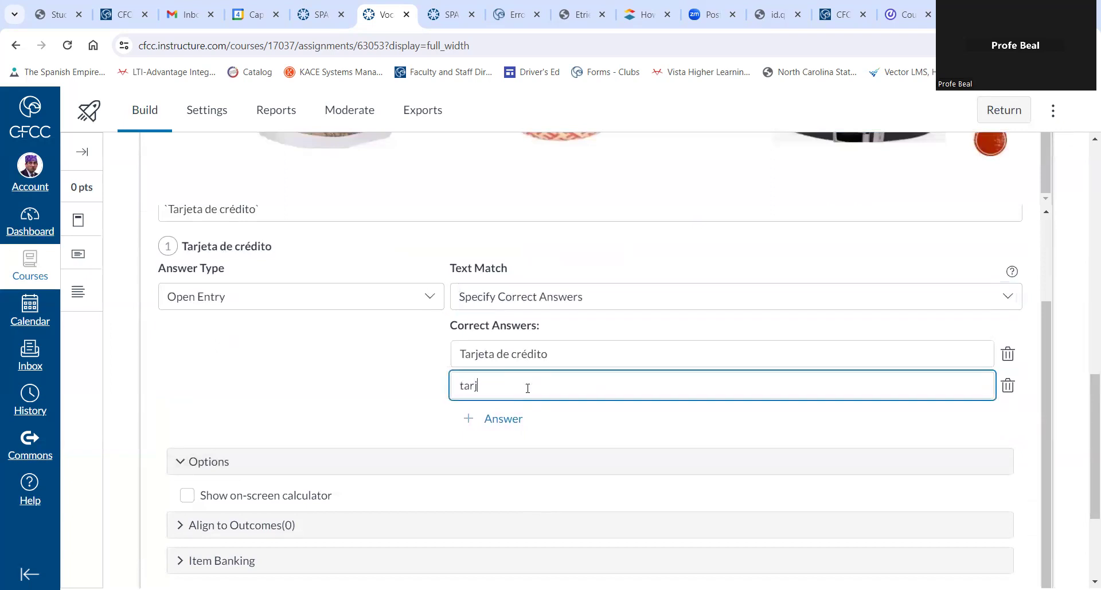
pyautogui.write('ertta de crédito')
# - Make question 1 worth 10 points and save it
pyautogui.scroll(-3, 543, 411)
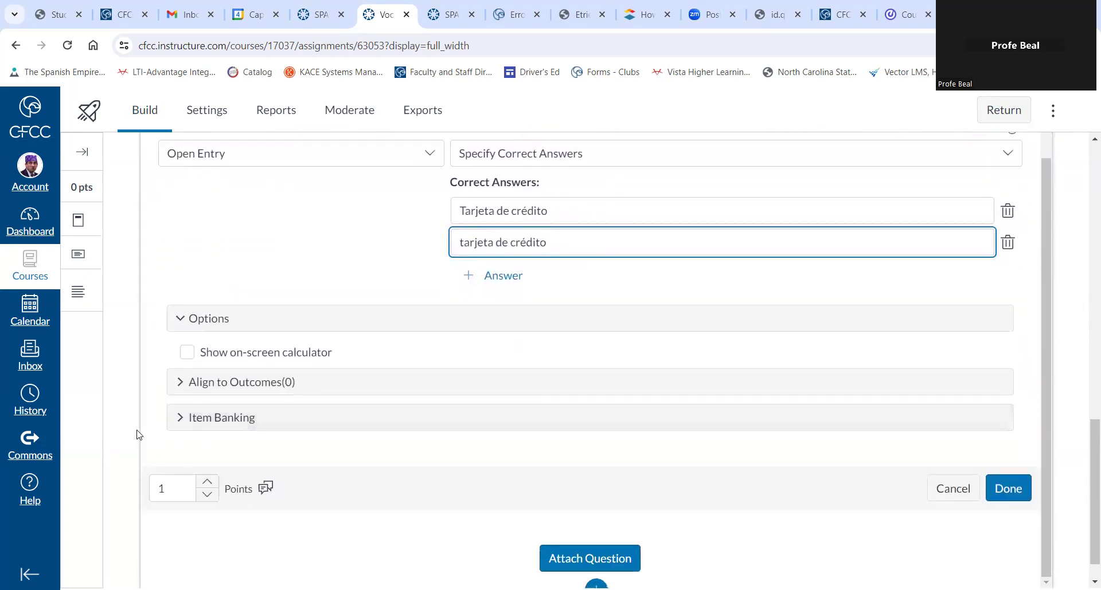
pyautogui.click(180, 488)
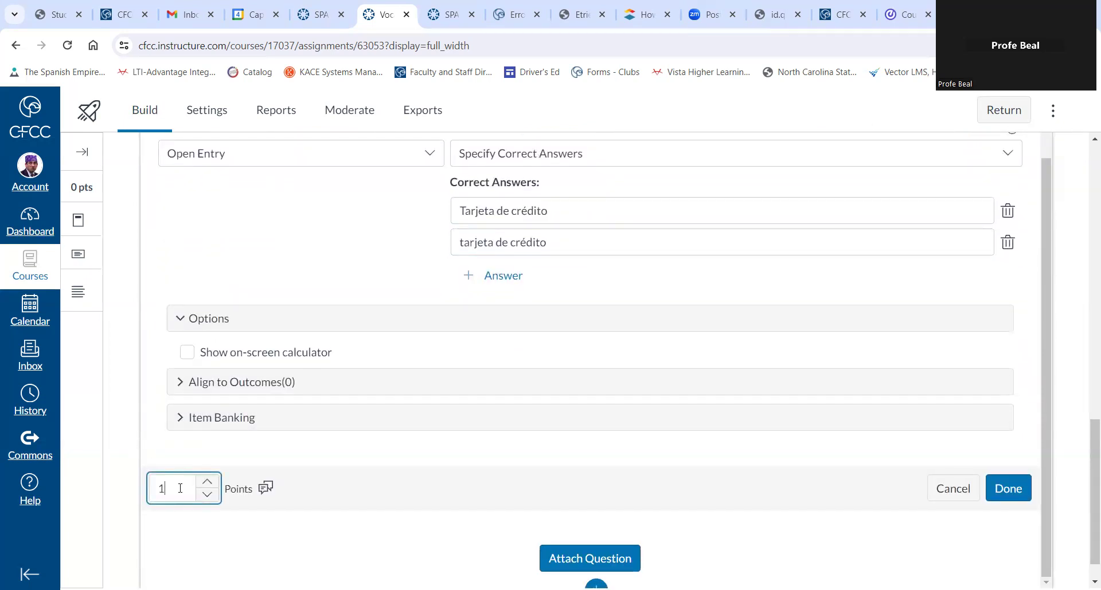
pyautogui.write('0')
pyautogui.click(330, 458)
pyautogui.click(998, 488)
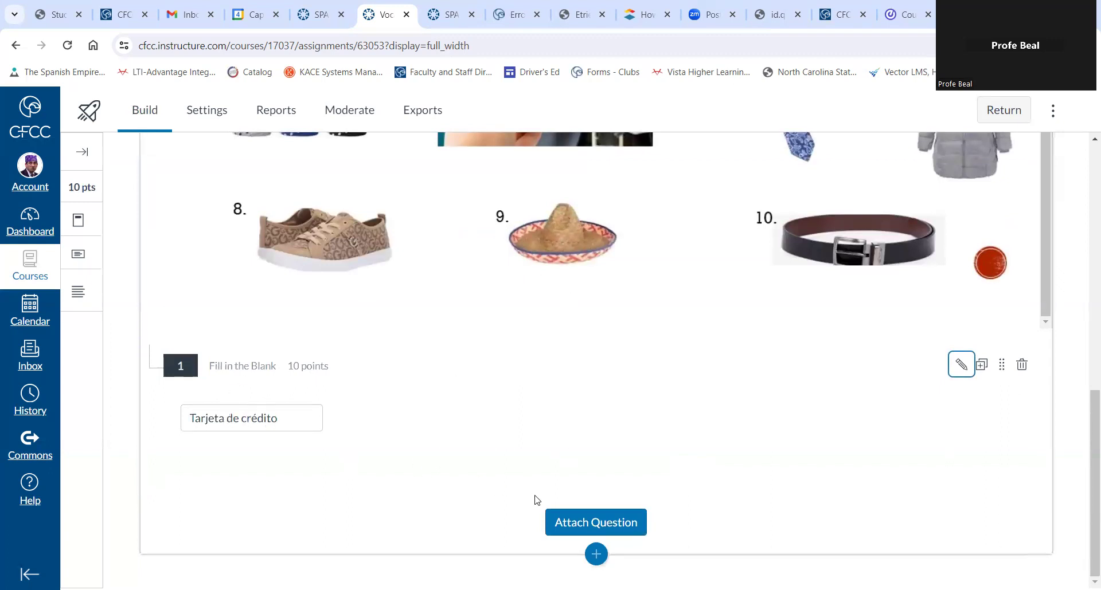
# - Attach a second Fill in the Blank question to the stimulus with `Regalo` in backticks as its stem
pyautogui.click(599, 523)
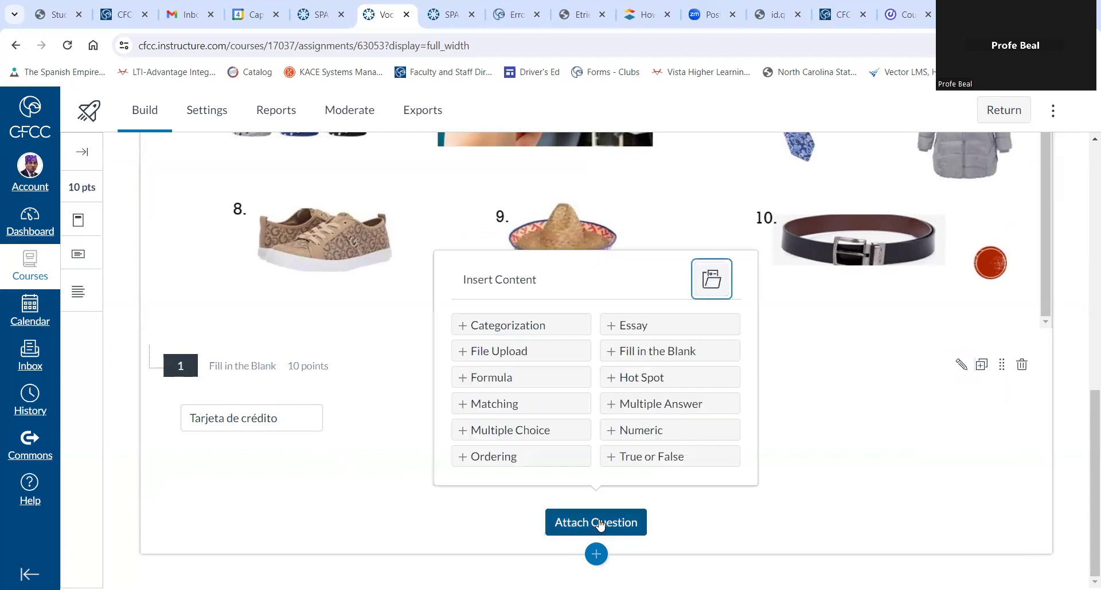
pyautogui.click(641, 352)
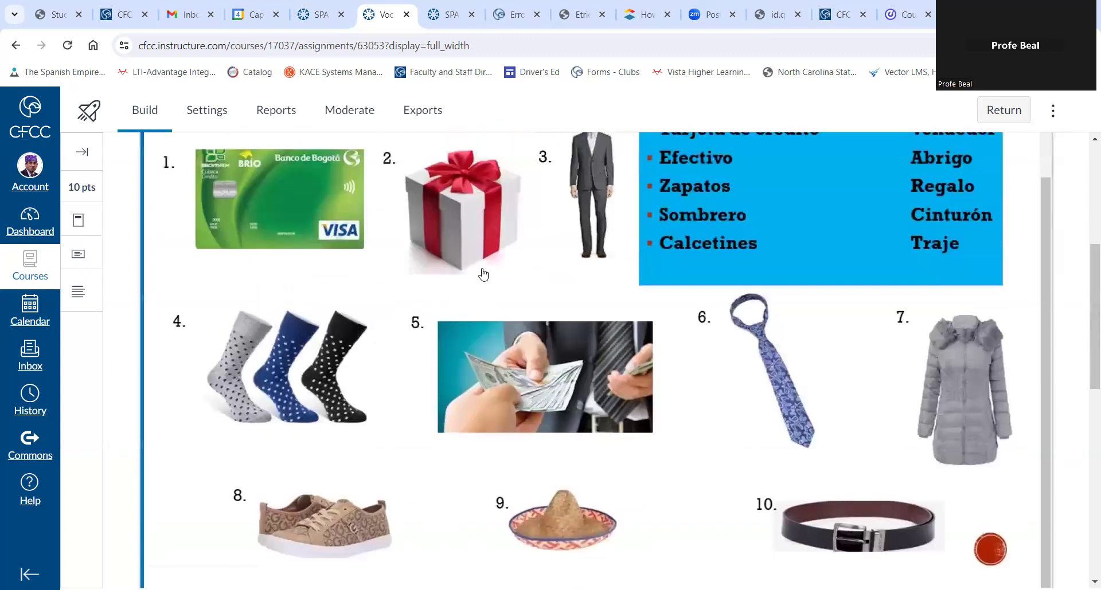
pyautogui.scroll(1, 484, 290)
pyautogui.scroll(-4, 1049, 253)
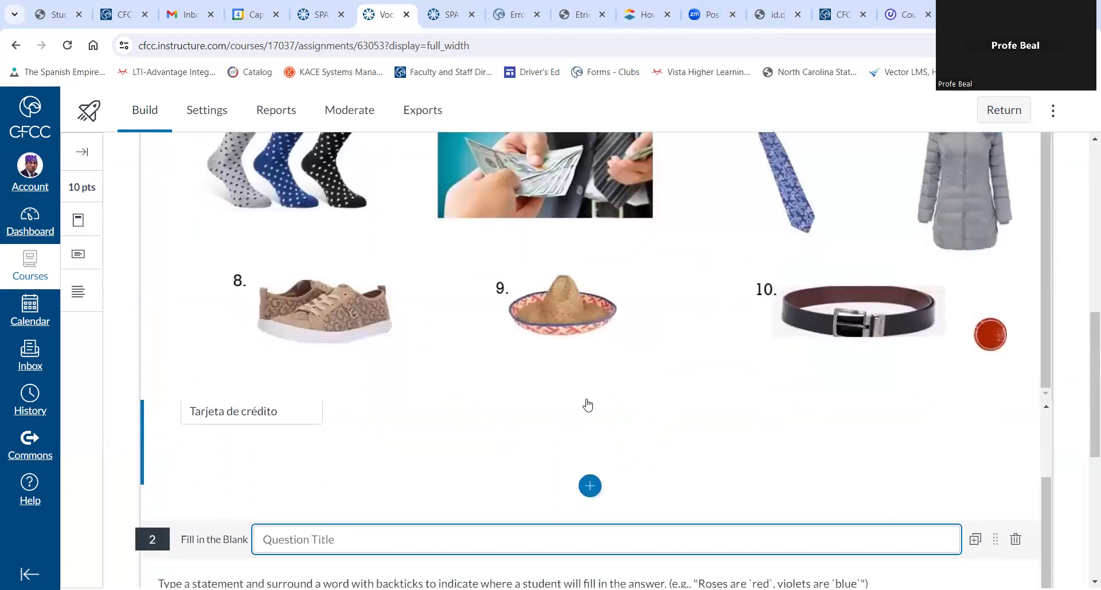
pyautogui.scroll(-5, 587, 403)
pyautogui.click(301, 327)
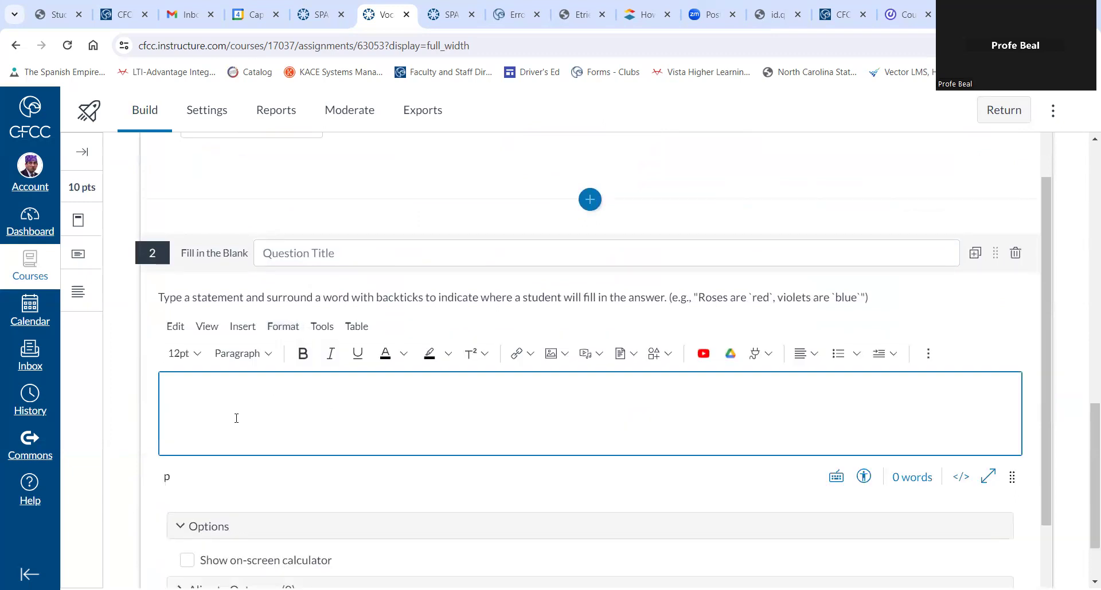
pyautogui.write('`Regalo')
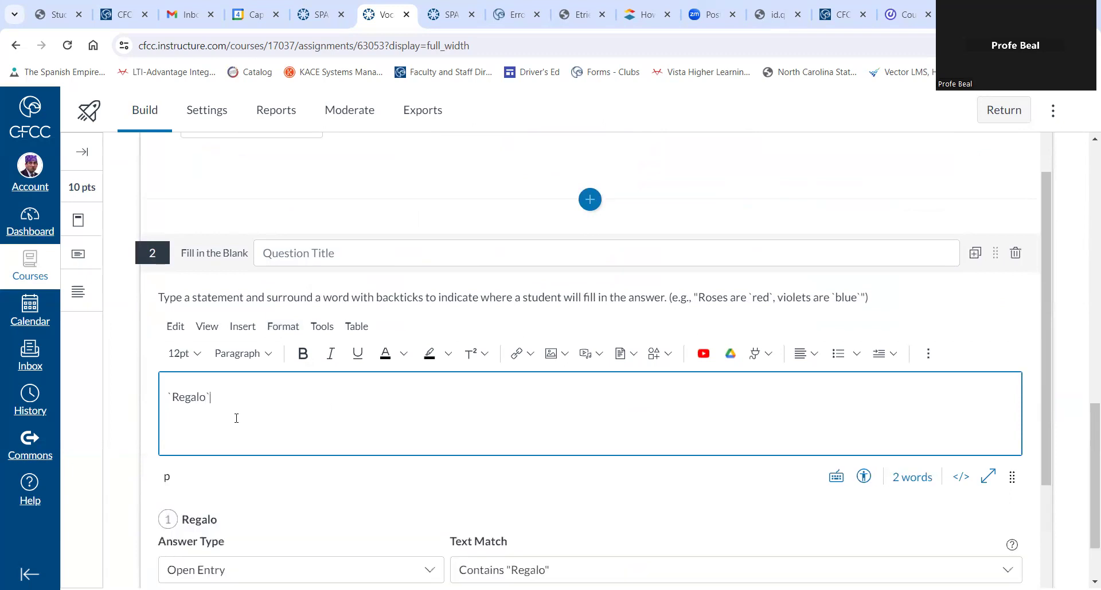
# - Set the text match of question 2 to Specify Correct Answers and add "regalo" as an additional correct answer
pyautogui.scroll(-2, 290, 422)
pyautogui.click(489, 427)
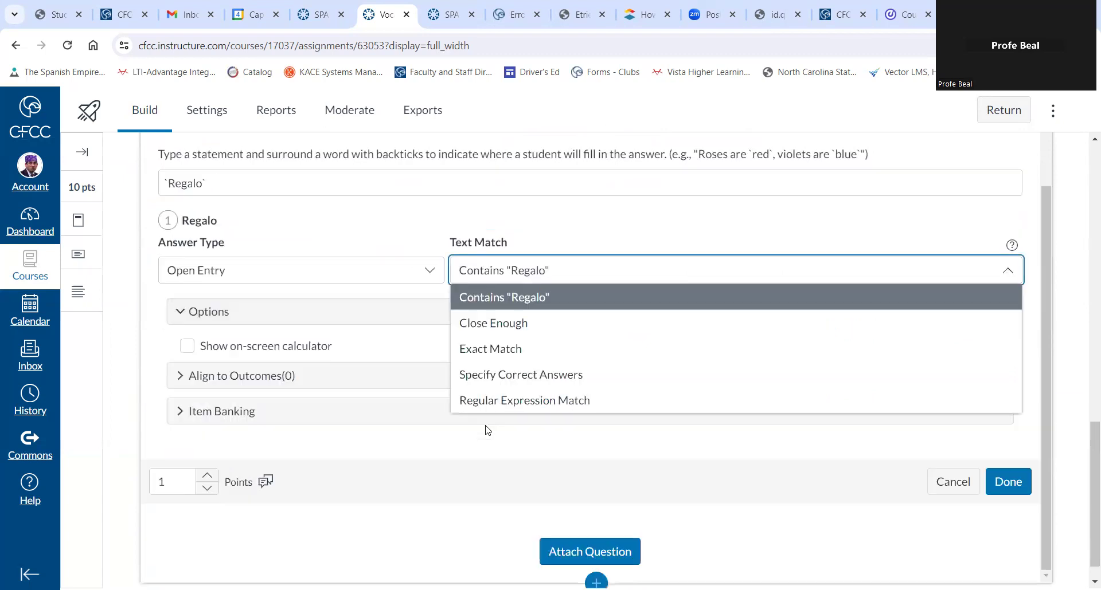
pyautogui.click(518, 376)
pyautogui.click(507, 358)
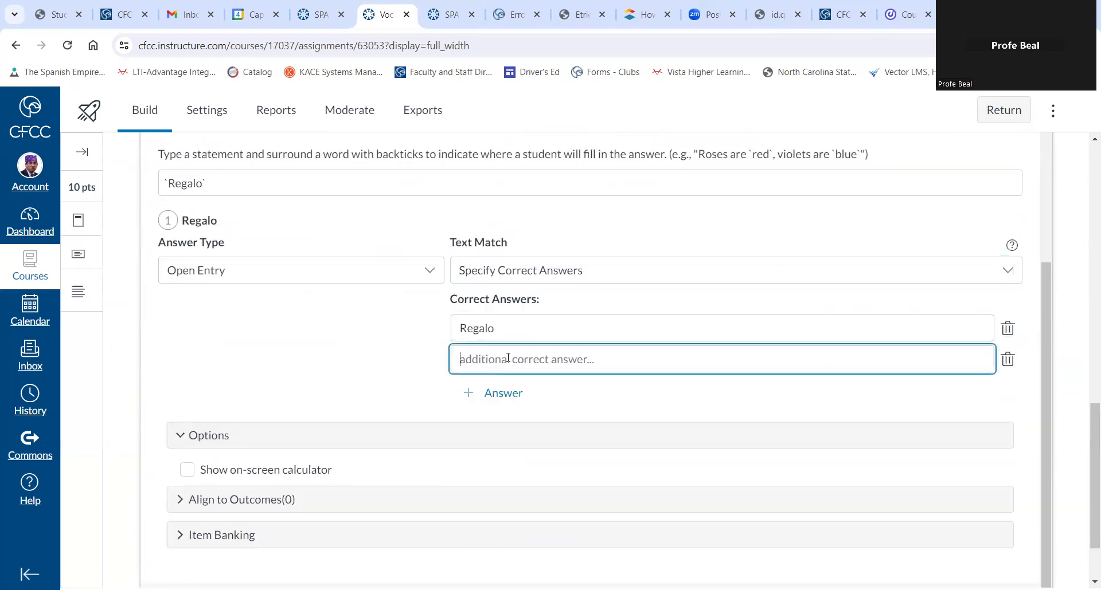
pyautogui.write('ref')
pyautogui.press('BackSpace')
pyautogui.write('galo')
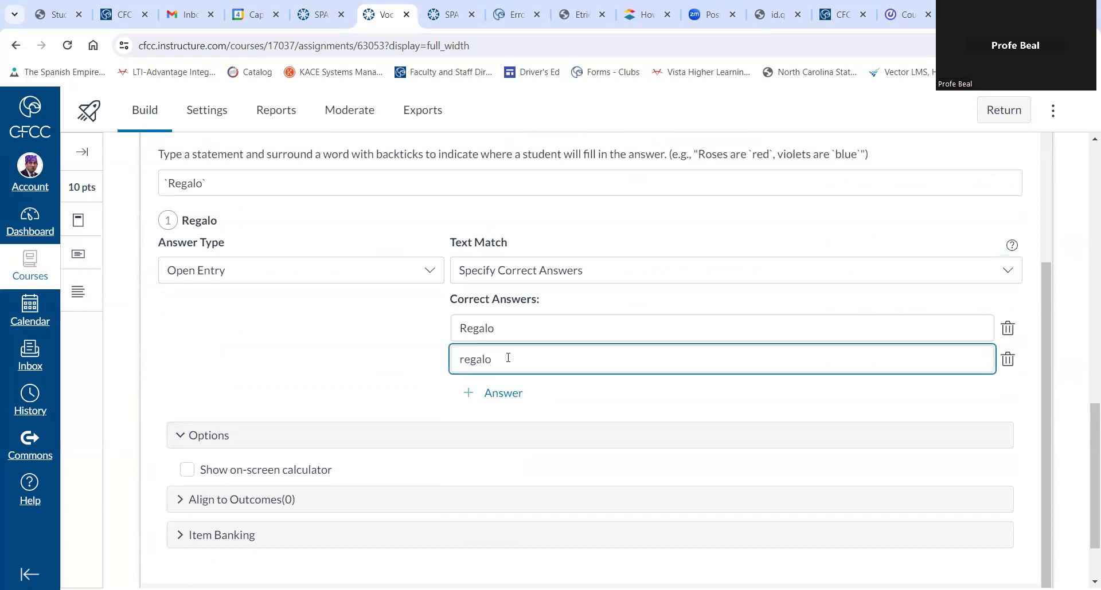
pyautogui.click(374, 371)
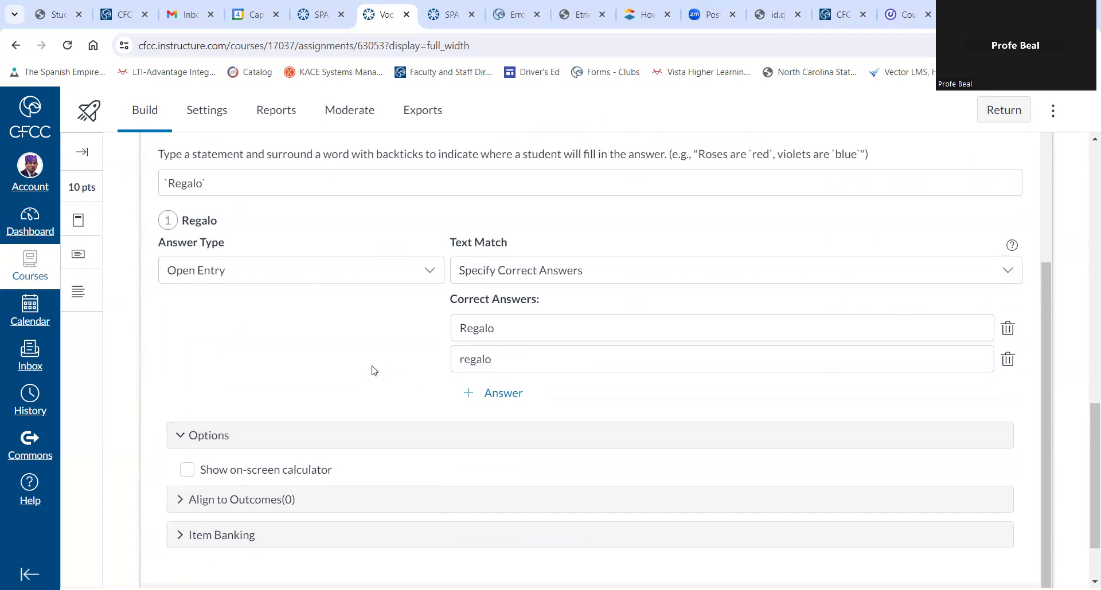
# - Make question 2 worth 10 points and save it
pyautogui.scroll(-1, 389, 382)
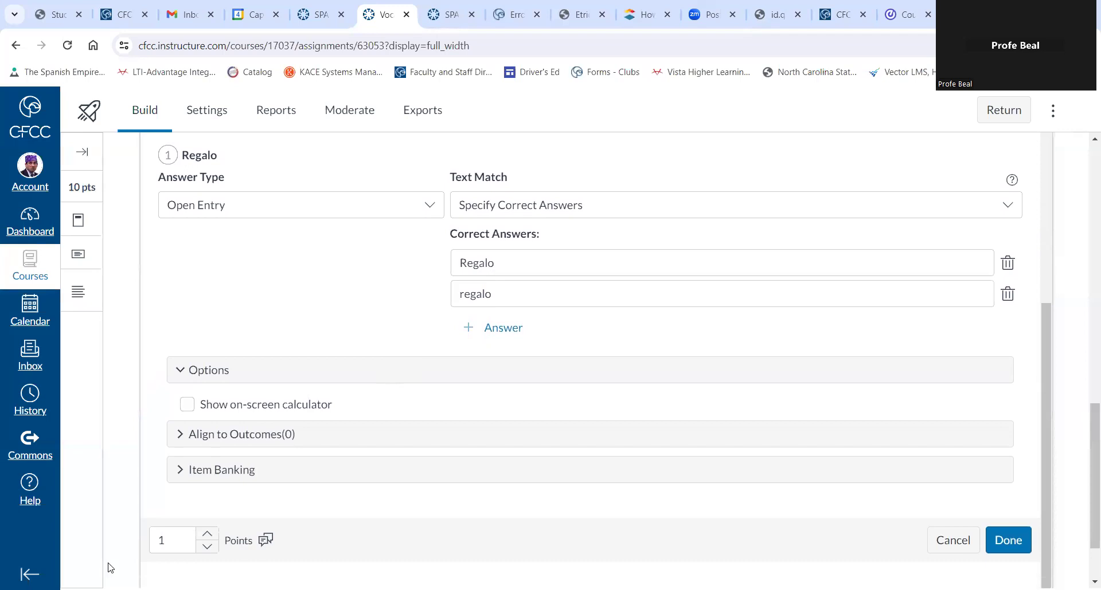
pyautogui.click(179, 540)
pyautogui.write('0')
pyautogui.click(1011, 550)
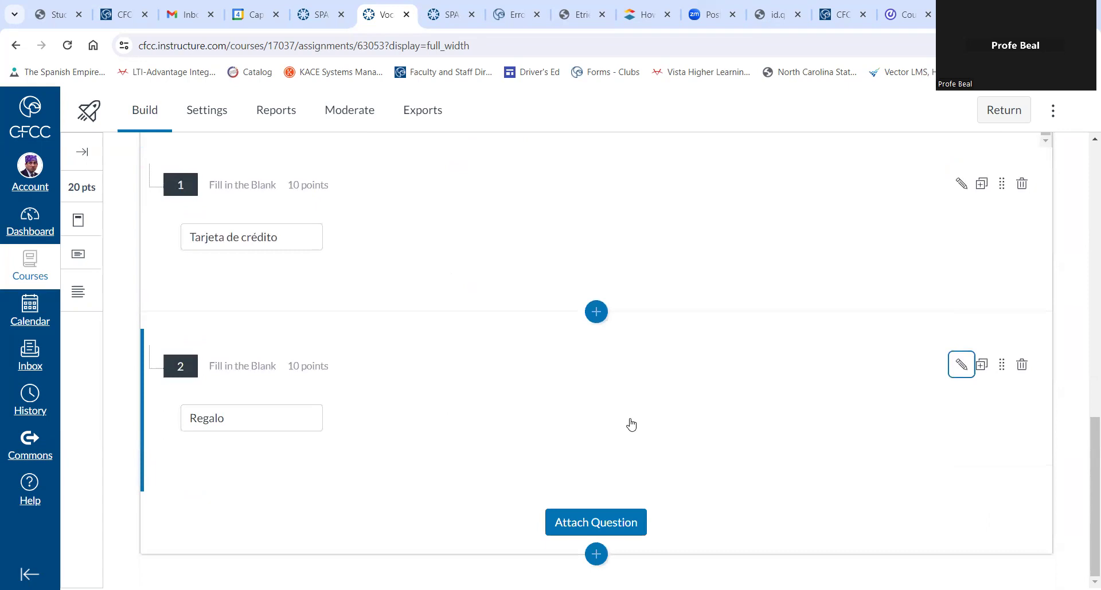
# - Review the Vocab 6 quiz settings, switching the time limit on and back off, and return to the course's quiz list
pyautogui.scroll(10, 619, 419)
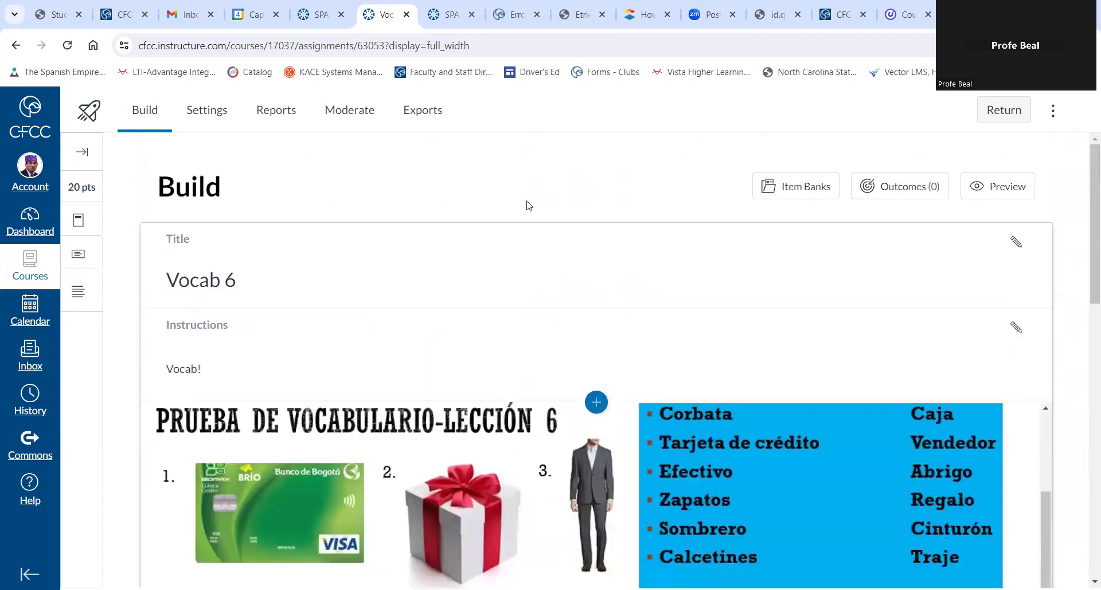
pyautogui.click(202, 114)
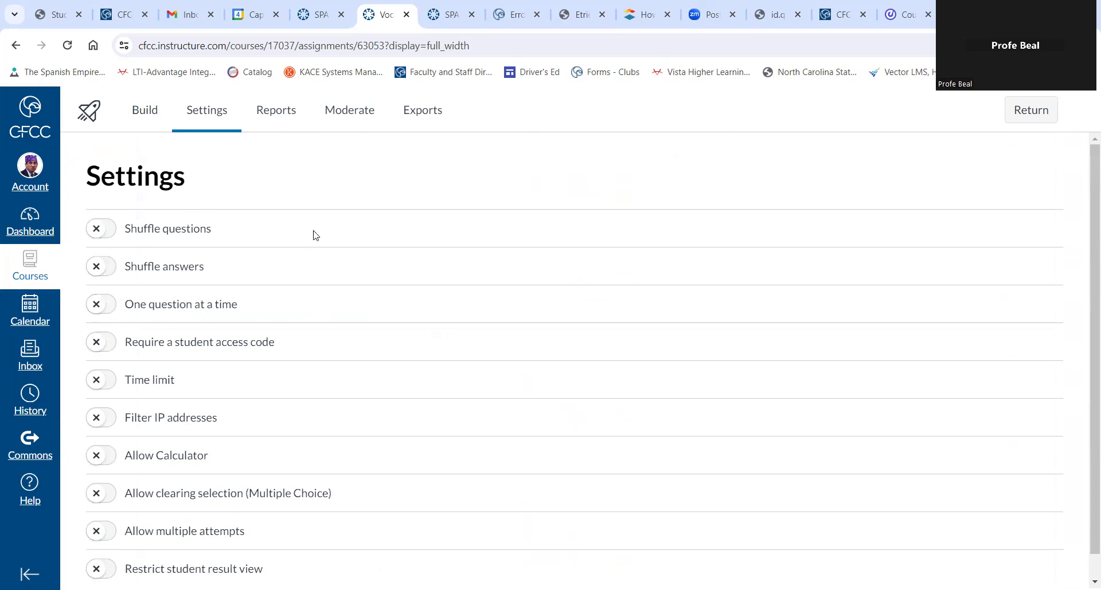
pyautogui.scroll(-1, 314, 235)
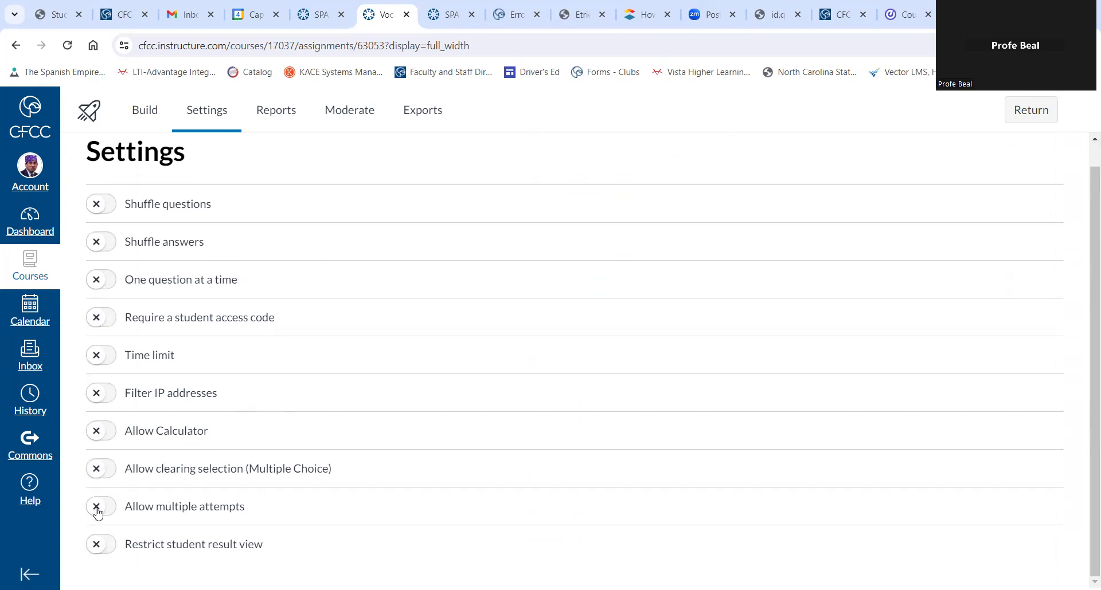
pyautogui.click(108, 359)
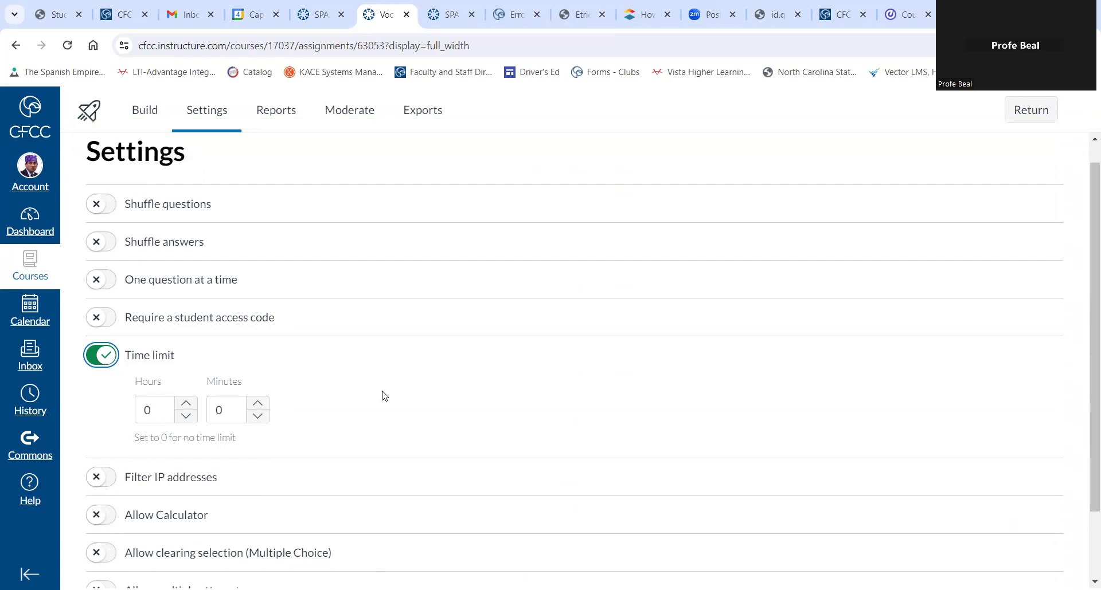
pyautogui.scroll(-2, 381, 394)
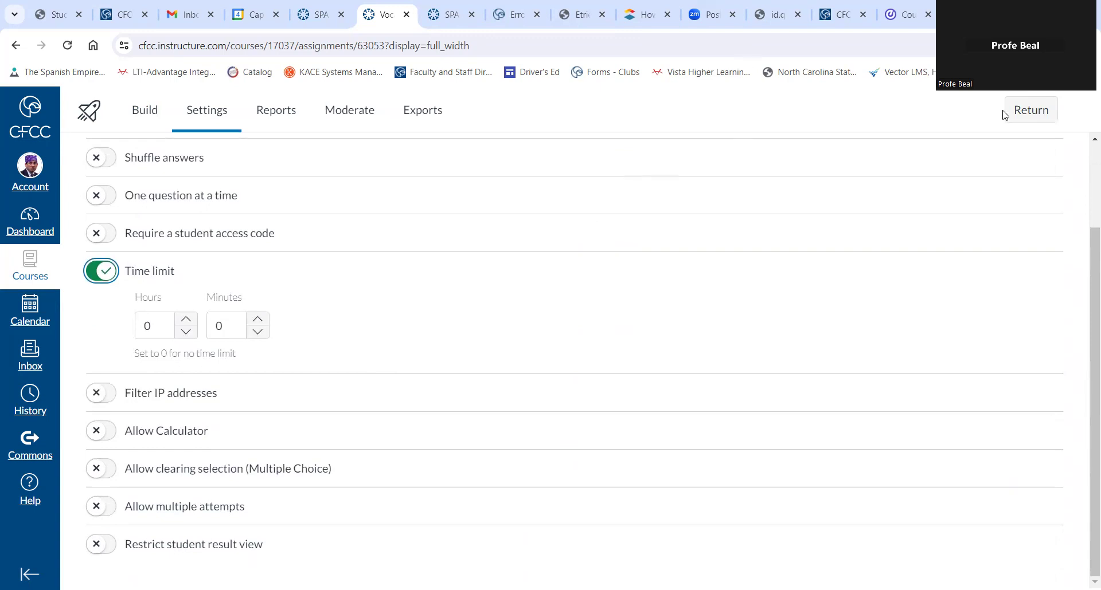
pyautogui.click(94, 270)
pyautogui.click(1040, 111)
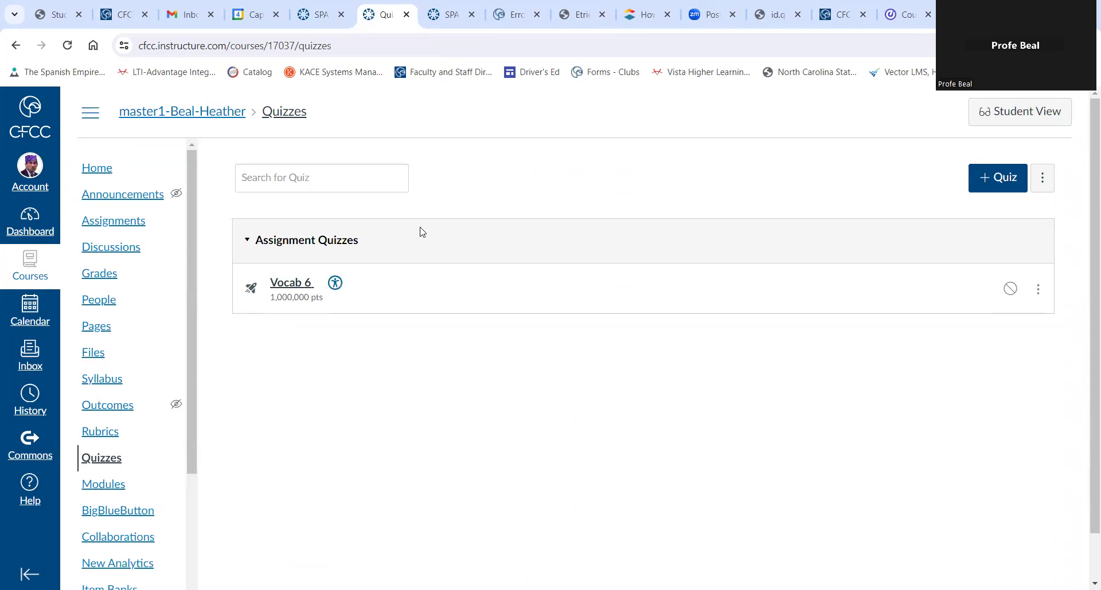
# - Switch to the SPA111-I04-2024SU course, enter Student View, and begin the Prueba de vocabulario L1 quiz
pyautogui.click(329, 21)
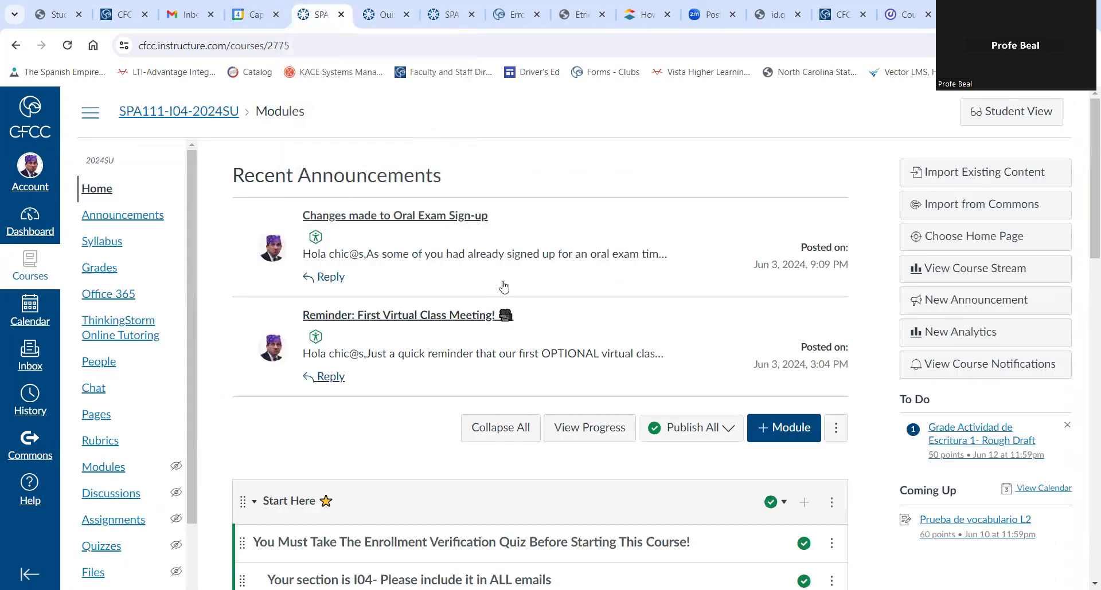
pyautogui.click(1049, 112)
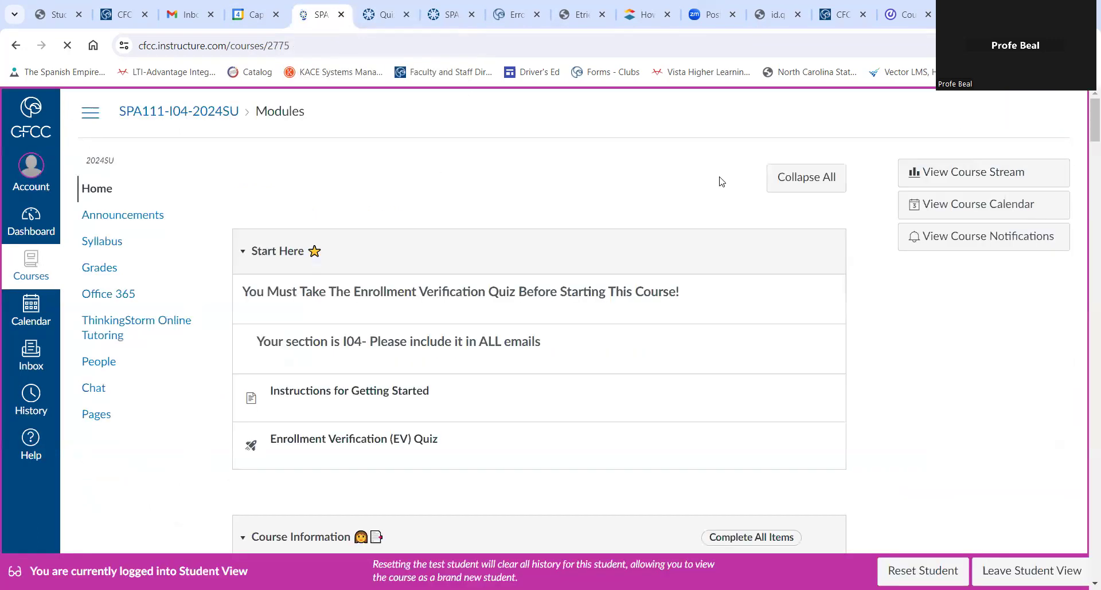
pyautogui.scroll(-10, 722, 182)
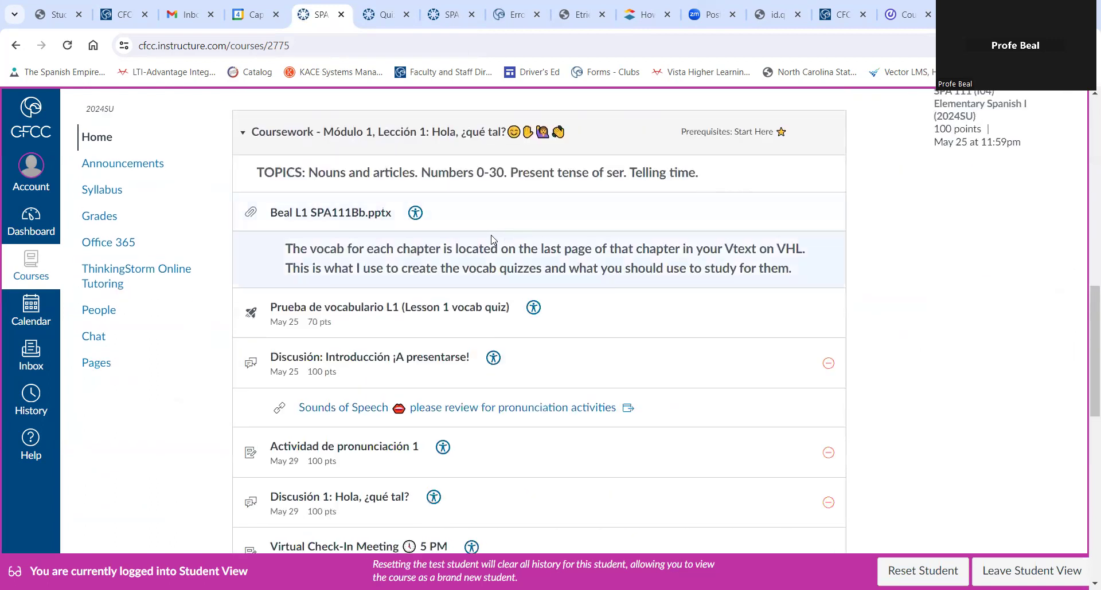
pyautogui.click(374, 315)
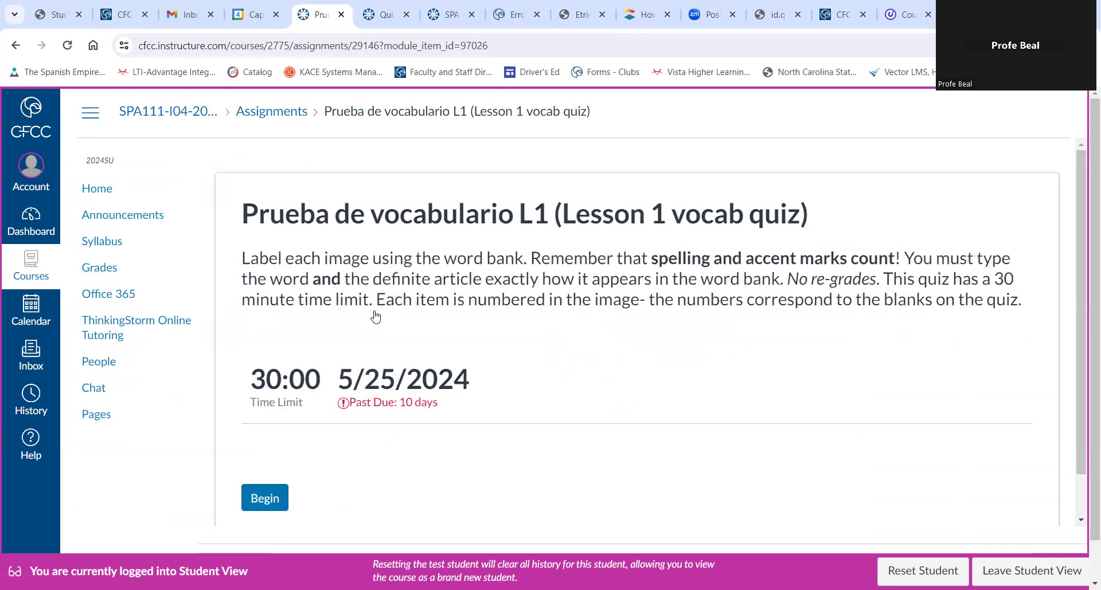
pyautogui.scroll(-1, 376, 317)
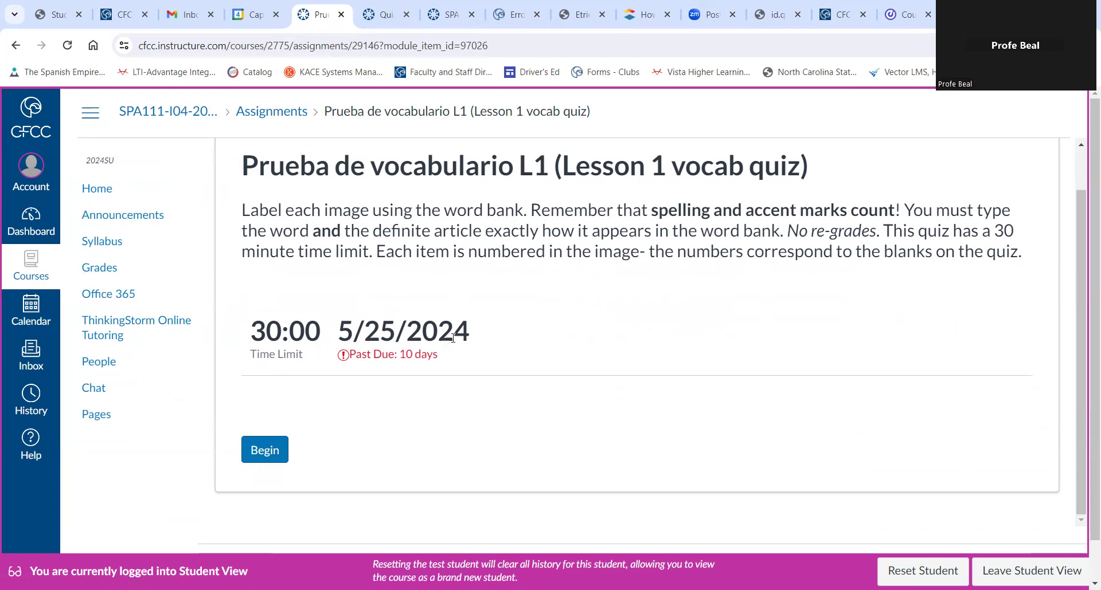
pyautogui.click(272, 456)
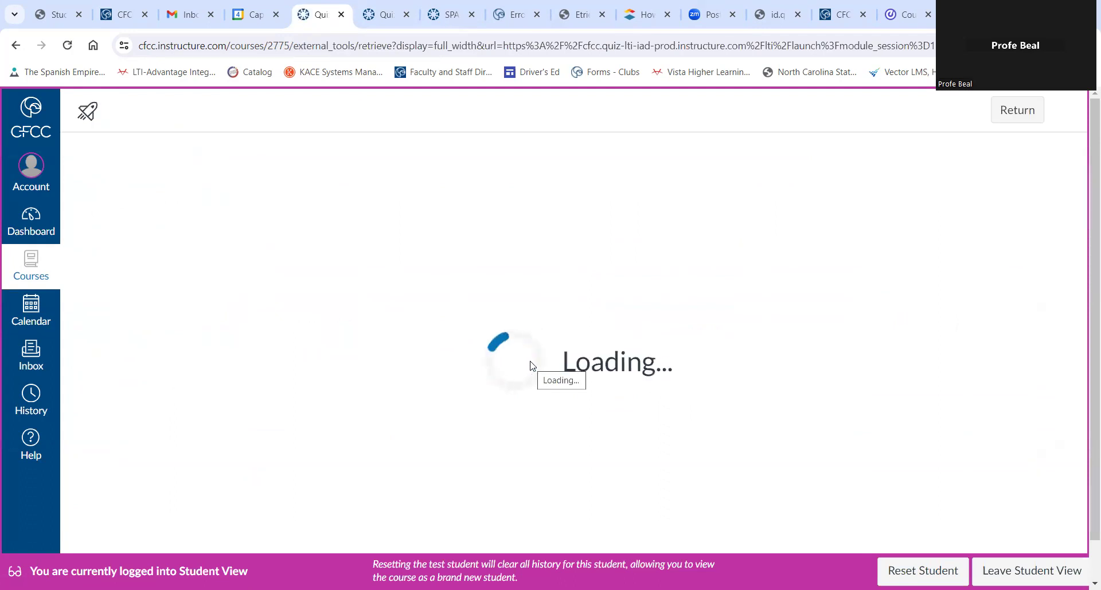
# - Examine the quiz as a student, comparing the word bank and numbered images with the answer blanks, and exit without submitting
pyautogui.scroll(-2, 532, 365)
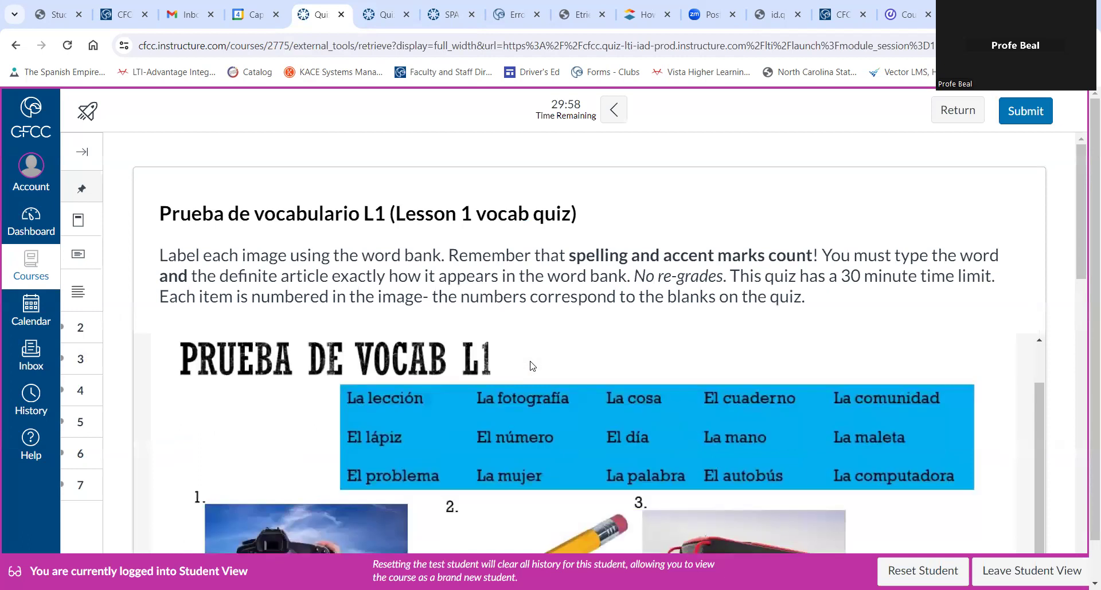
pyautogui.scroll(-4, 886, 198)
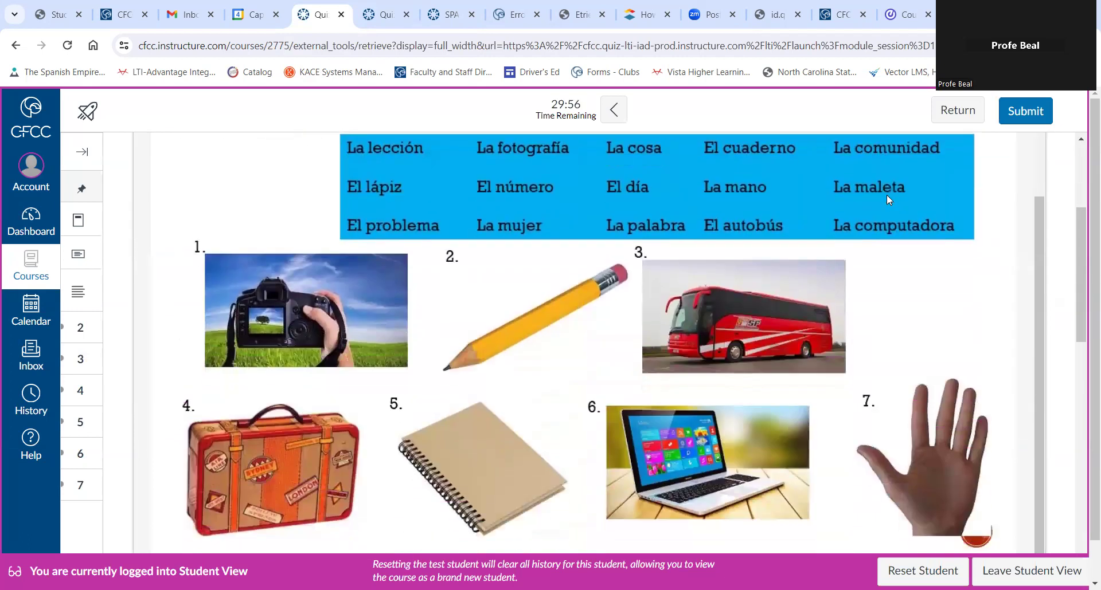
pyautogui.scroll(-4, 672, 385)
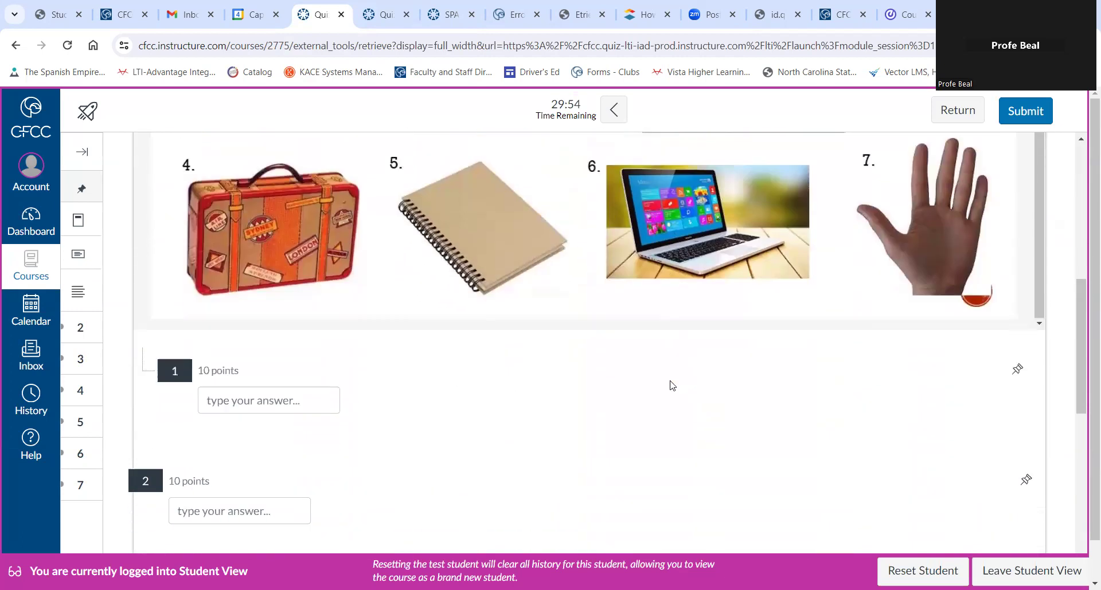
pyautogui.scroll(-2, 672, 386)
pyautogui.click(272, 274)
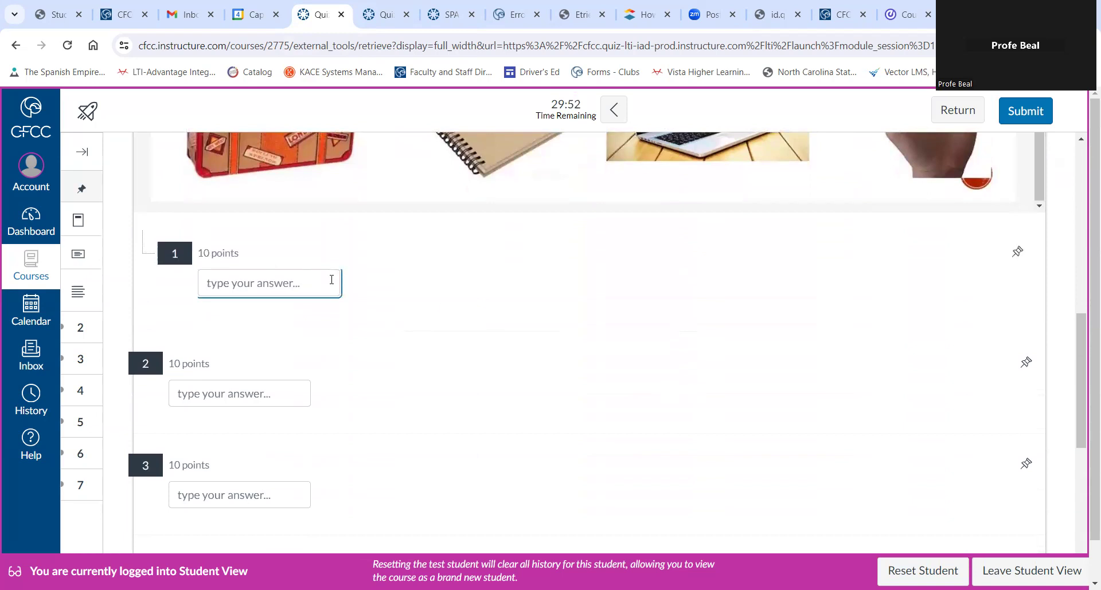
pyautogui.scroll(5, 549, 328)
pyautogui.scroll(-2, 550, 328)
pyautogui.scroll(6, 550, 328)
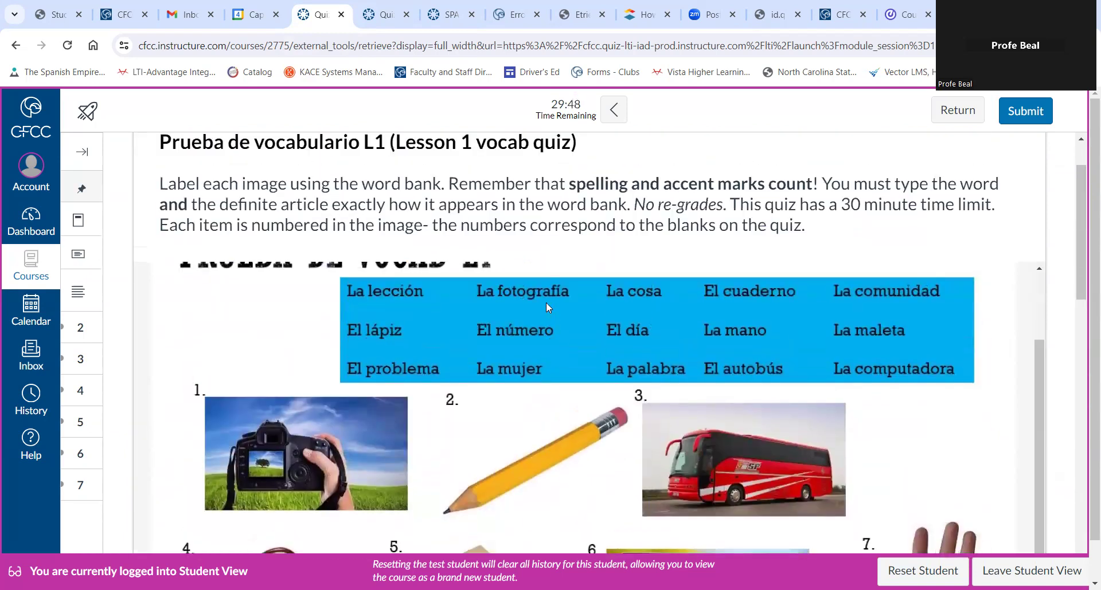
pyautogui.scroll(-10, 566, 367)
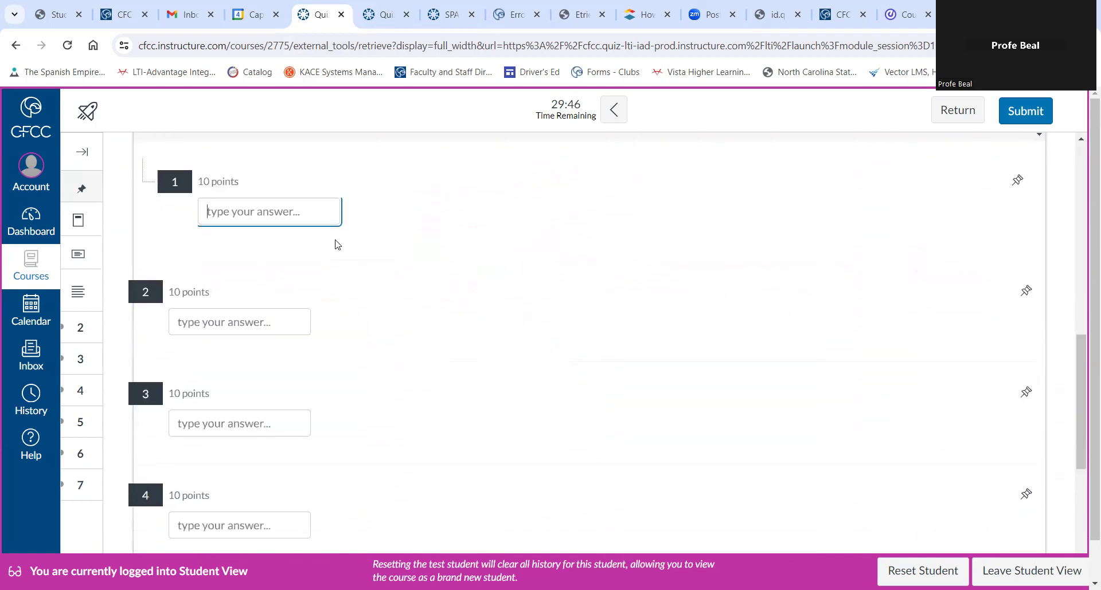
pyautogui.scroll(-6, 378, 341)
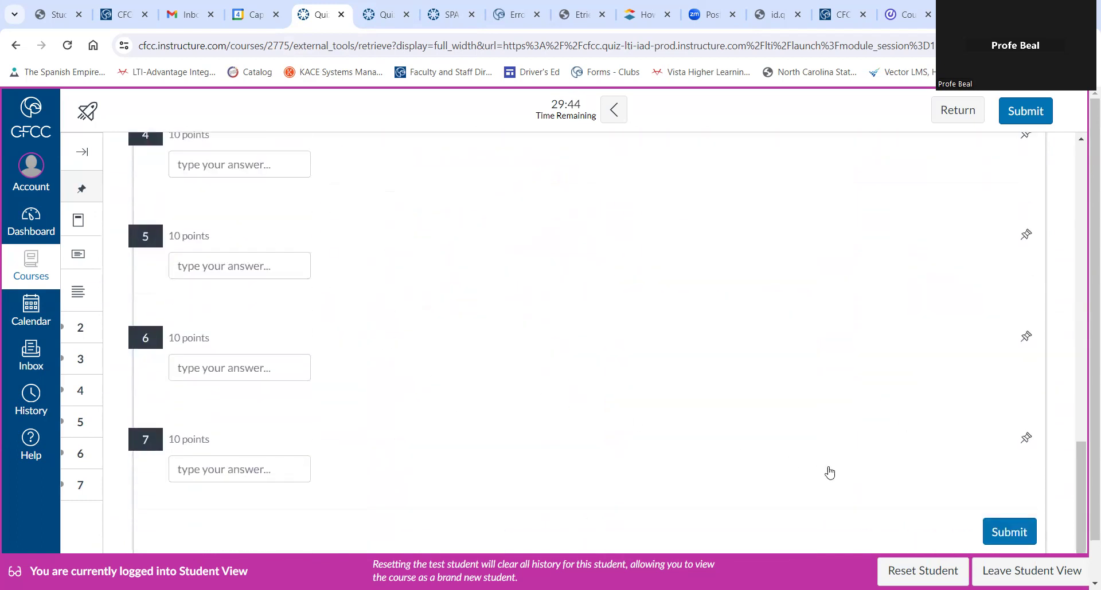
pyautogui.click(944, 114)
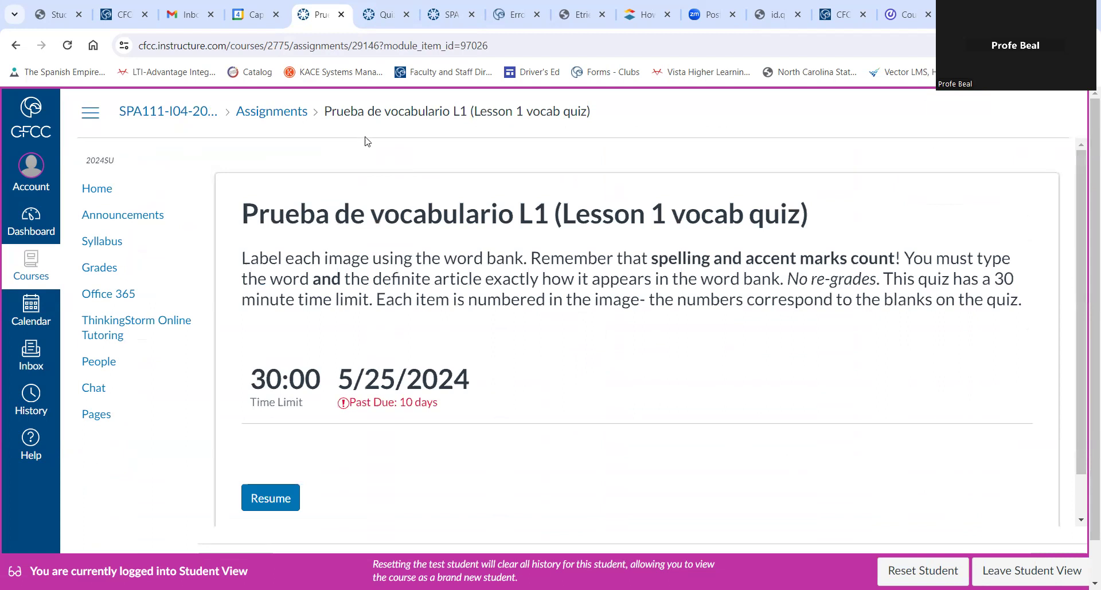
# - Go back to the master course and disable Default to New Quizzes in its feature options
pyautogui.click(388, 14)
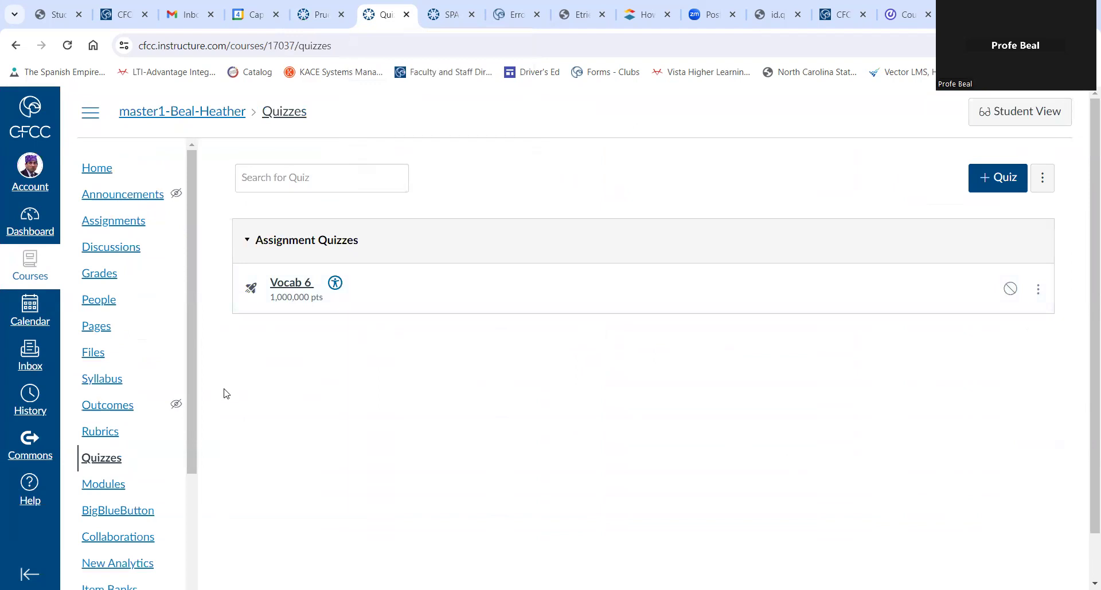
pyautogui.scroll(-4, 130, 351)
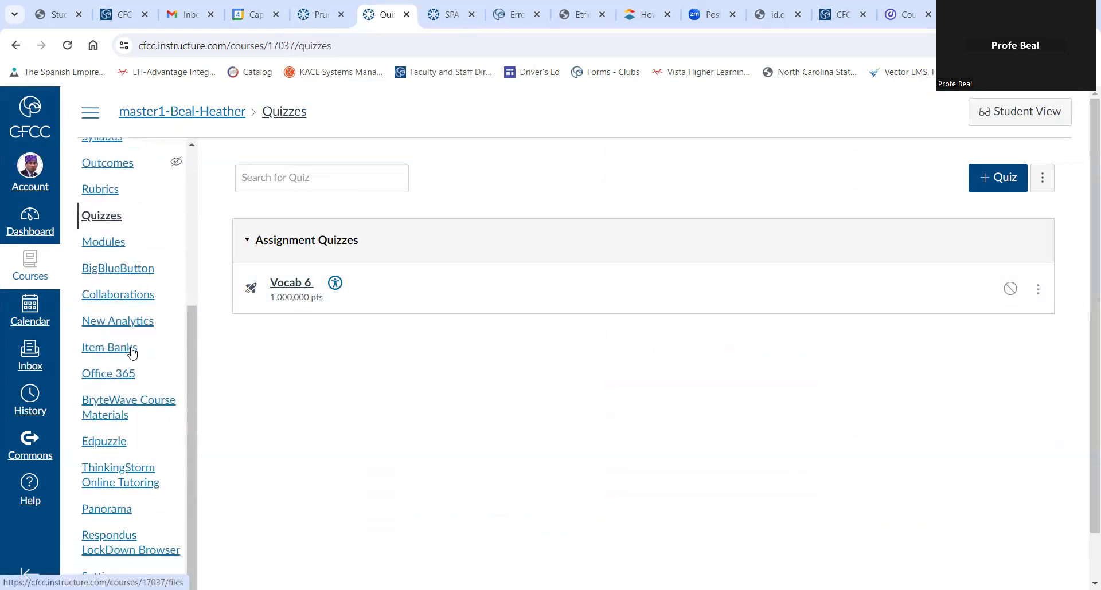
pyautogui.click(97, 574)
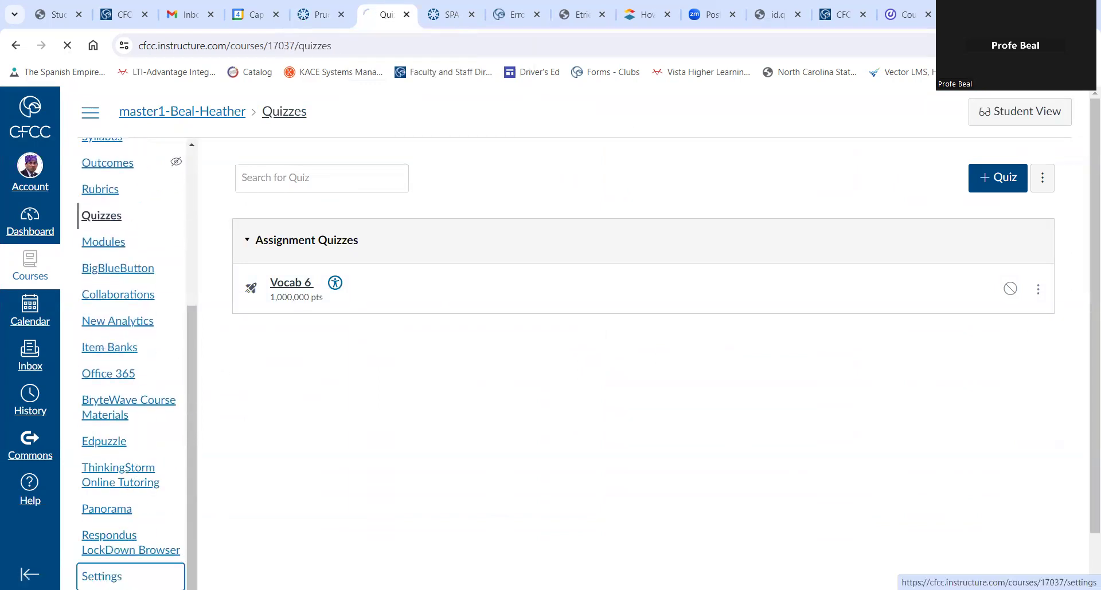
pyautogui.click(1031, 571)
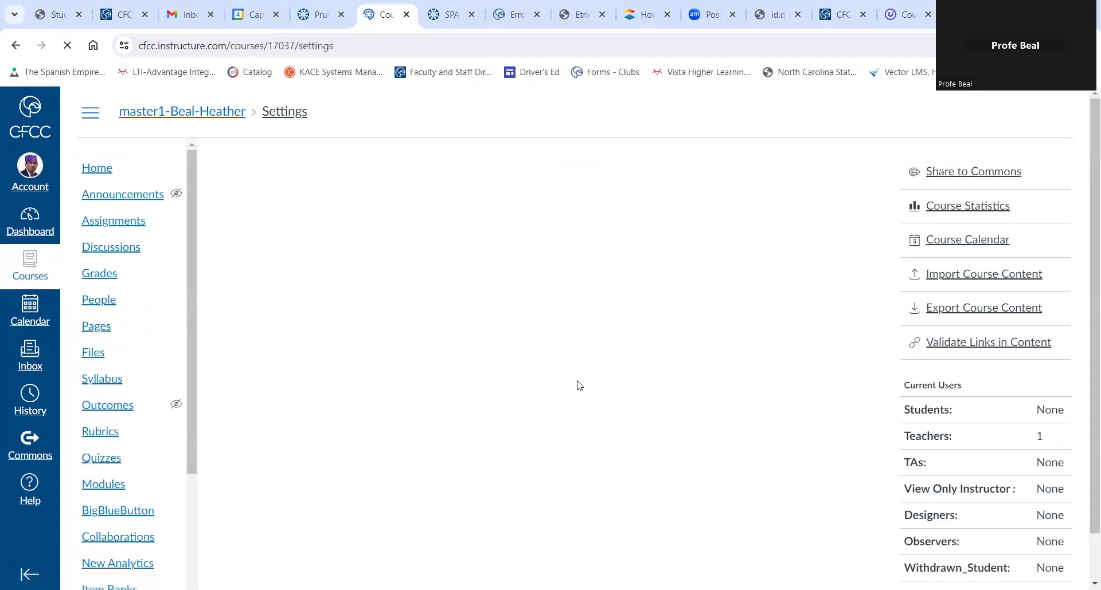
pyautogui.click(562, 182)
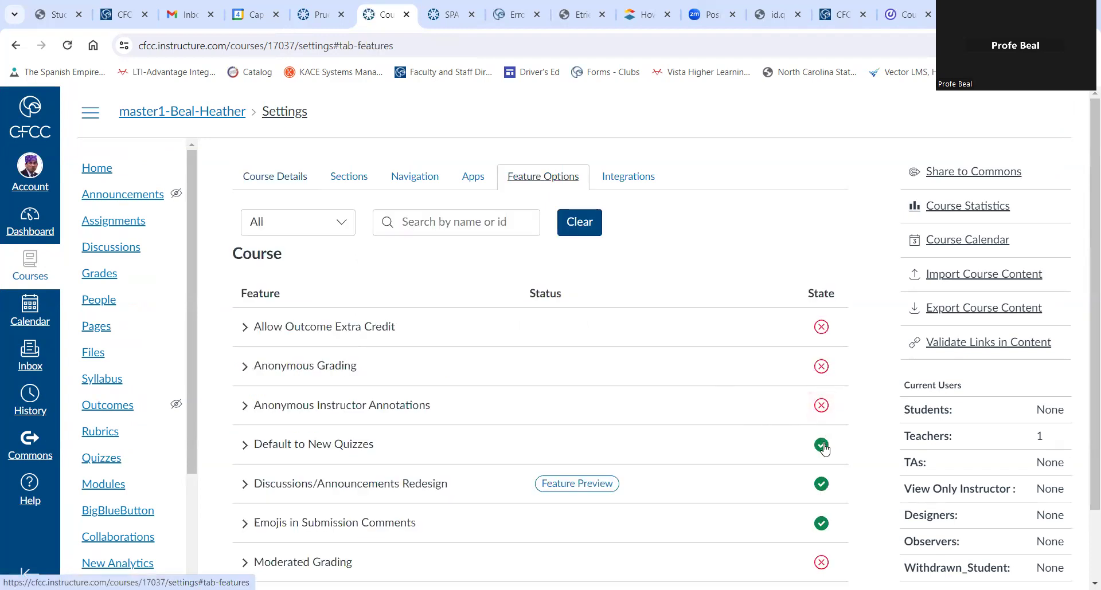
pyautogui.click(822, 446)
pyautogui.click(826, 512)
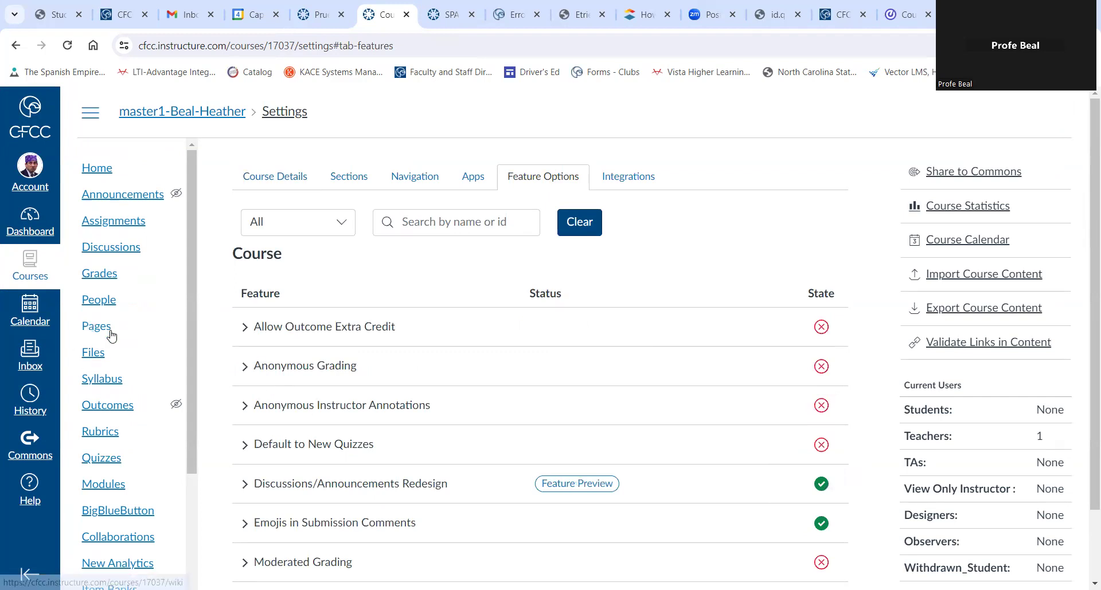
# - Start a new quiz from the course's quiz list to view the quiz engine choices, and cancel it
pyautogui.click(115, 462)
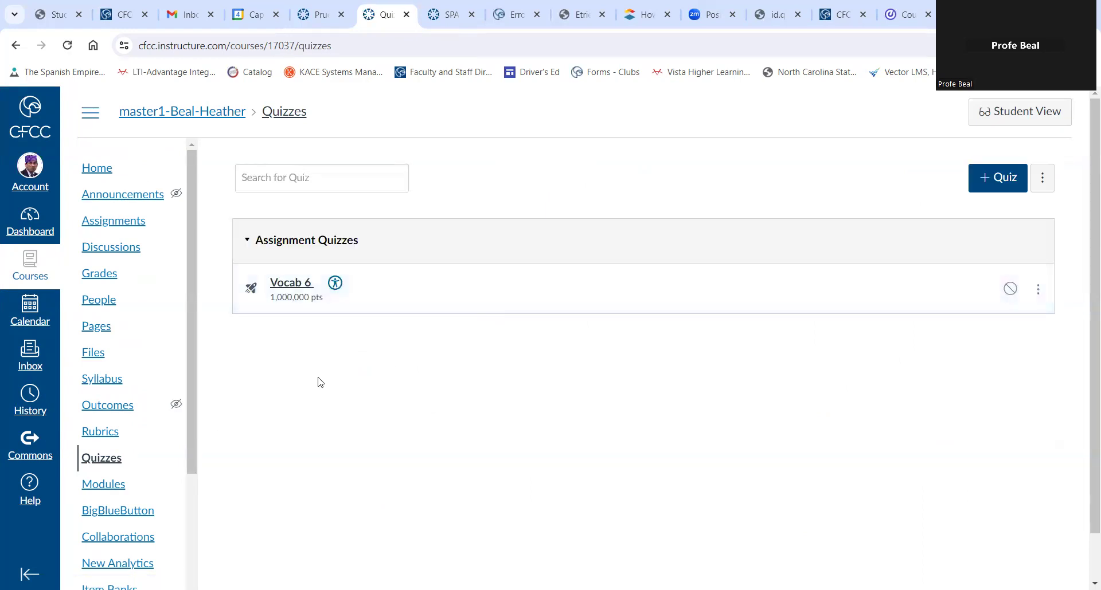
pyautogui.click(990, 184)
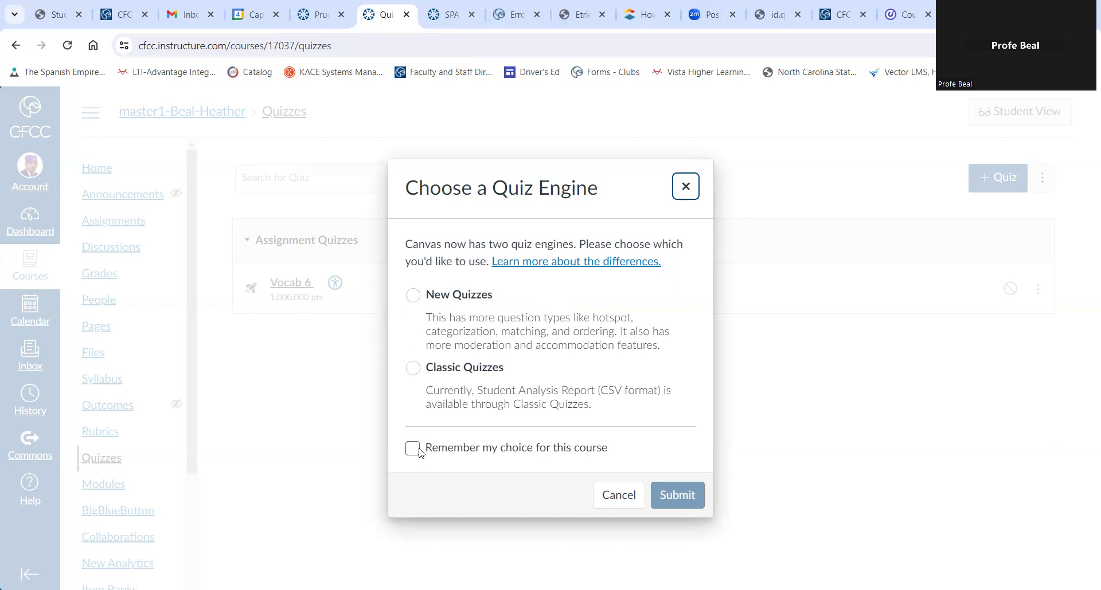
pyautogui.click(619, 499)
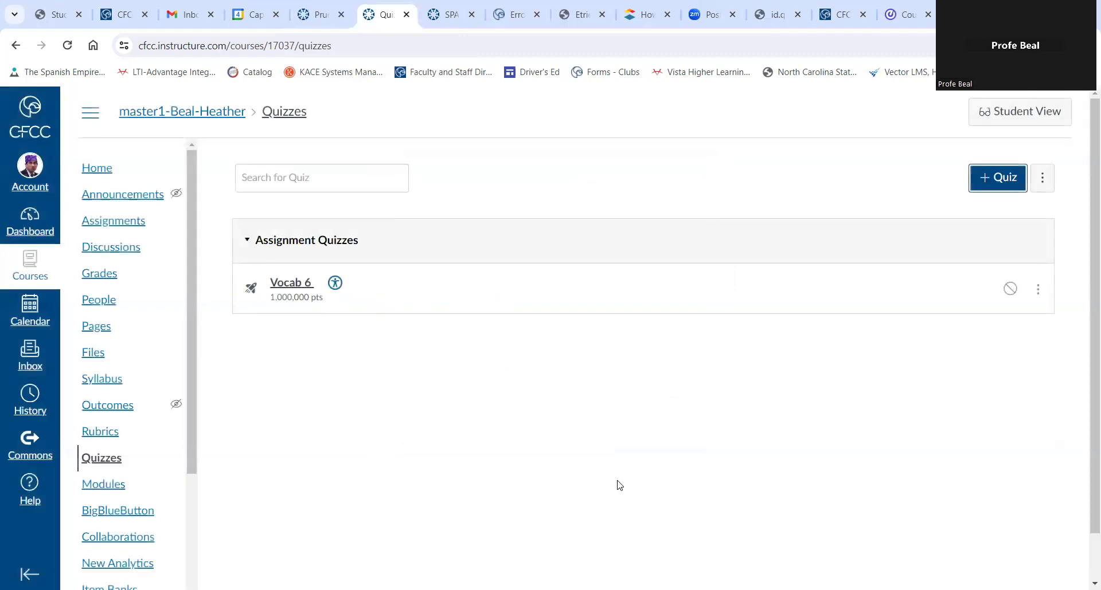